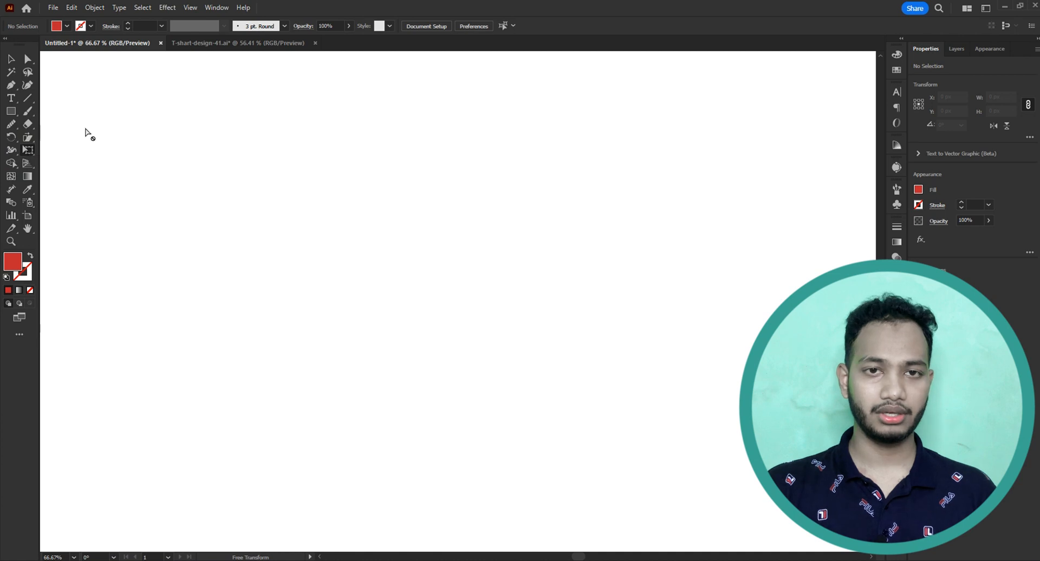
Switch to the T-shart-design-41.ai document and select the entire DON'T LOSE lettering group.
left_click(231, 43)
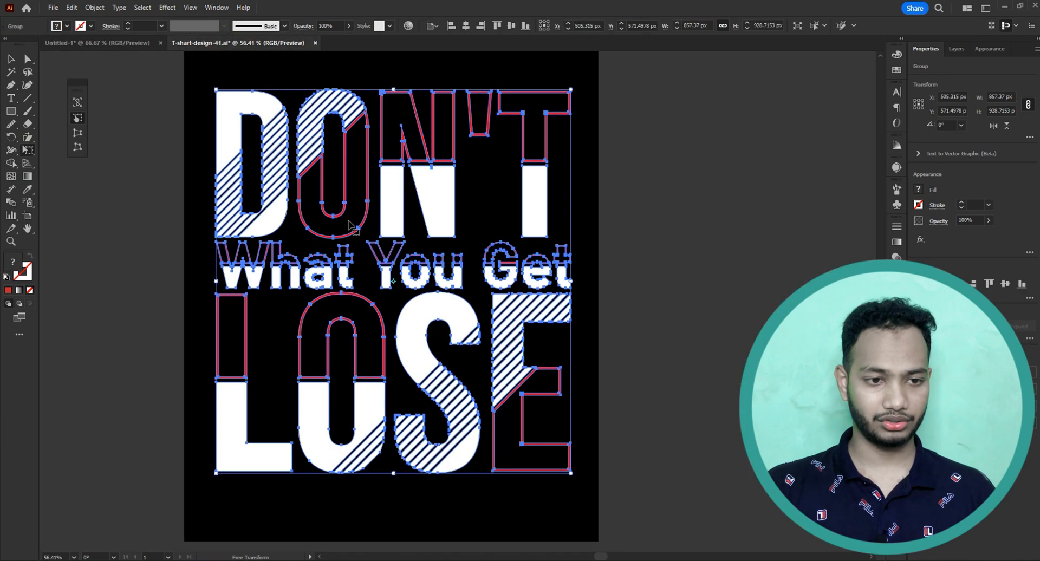
key("v")
left_click(163, 132)
left_click(235, 128)
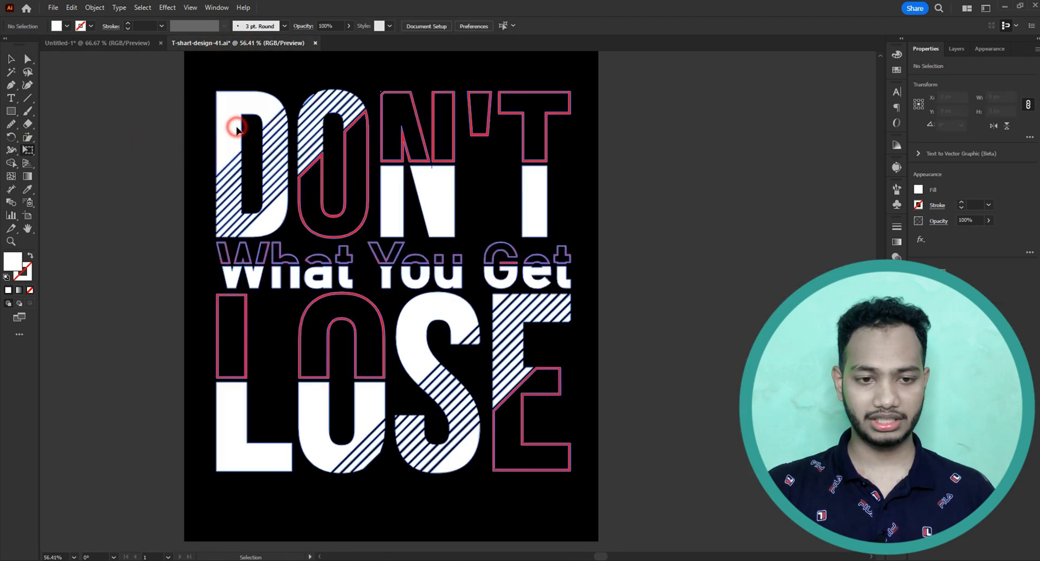
key("e")
key("v")
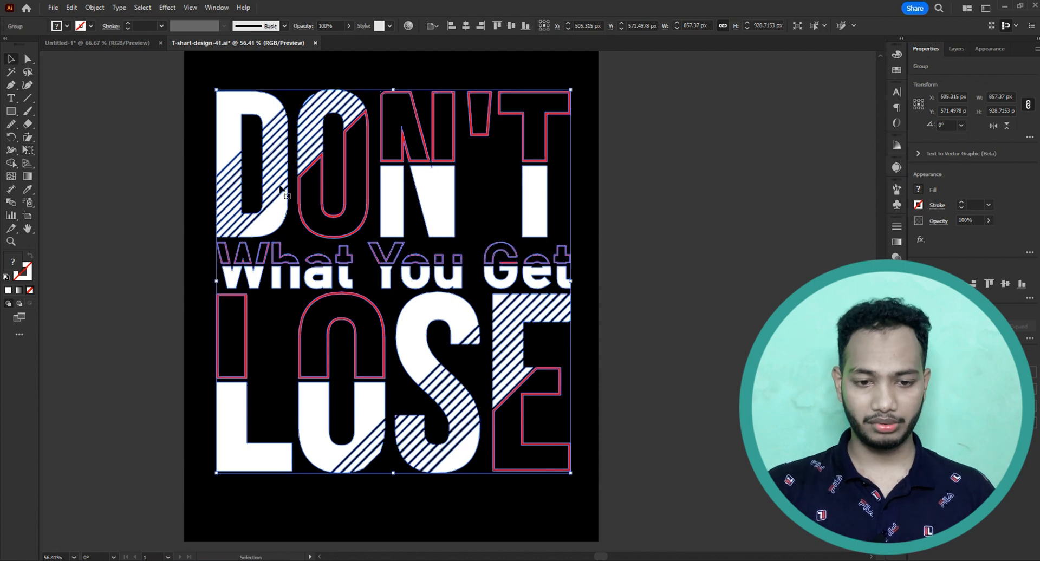
left_click(168, 164)
key("ctrl+a")
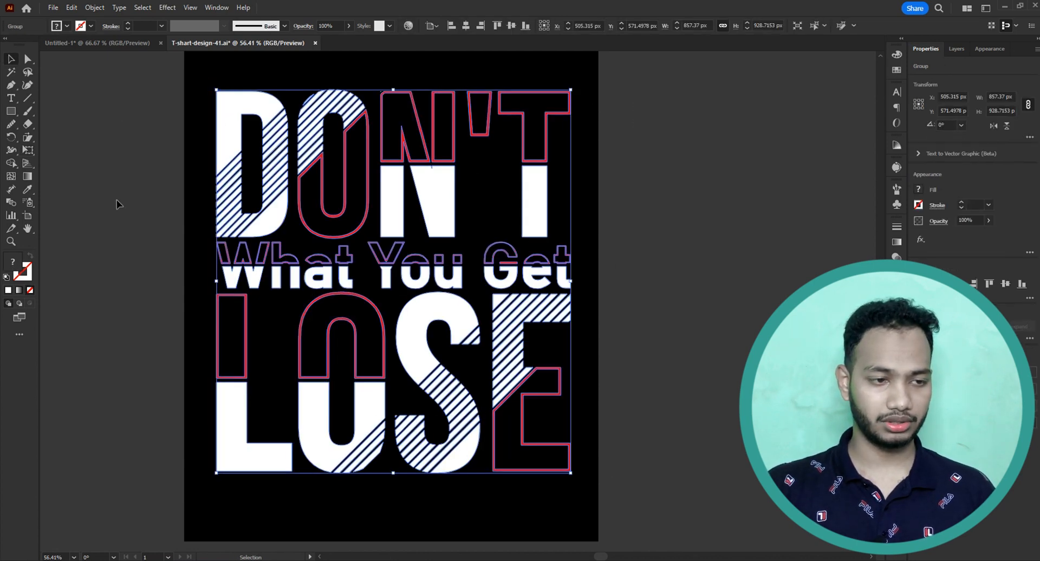
Rotate the lettering group through a full 360° turn using Free Transform with its constrain option on.
left_click(28, 151)
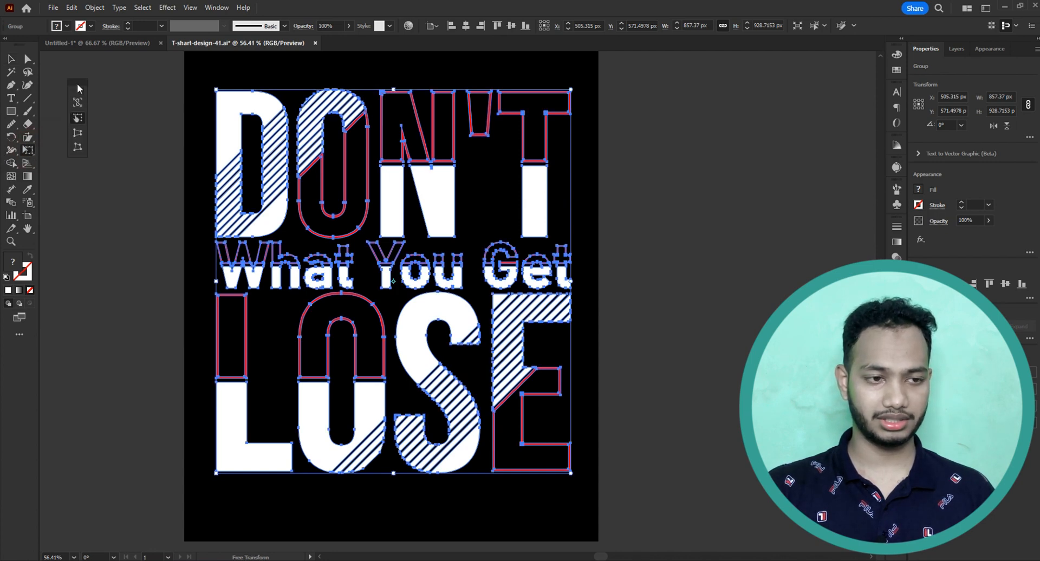
right_click(75, 115)
left_click(74, 117)
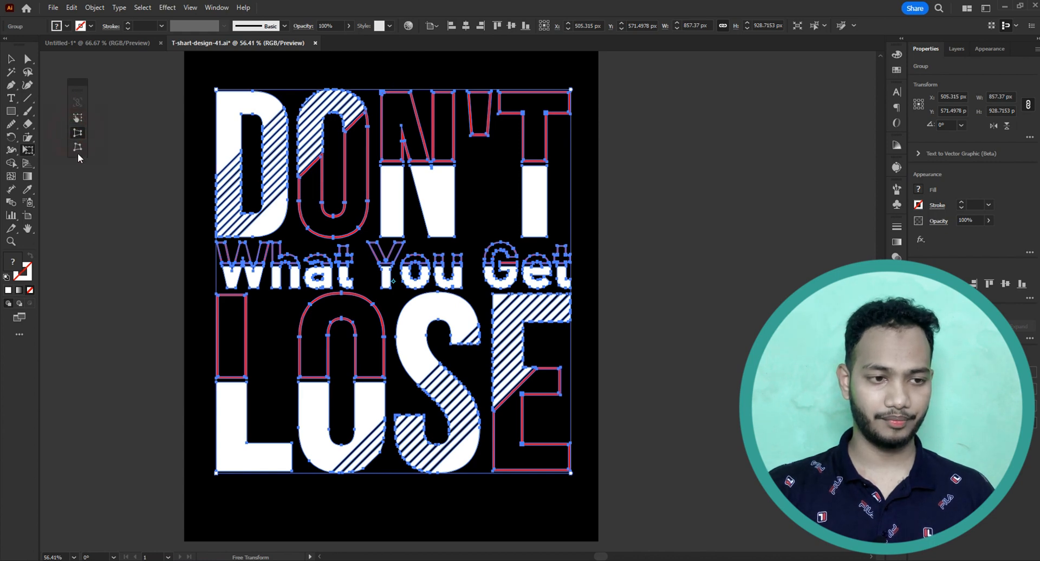
left_click(76, 118)
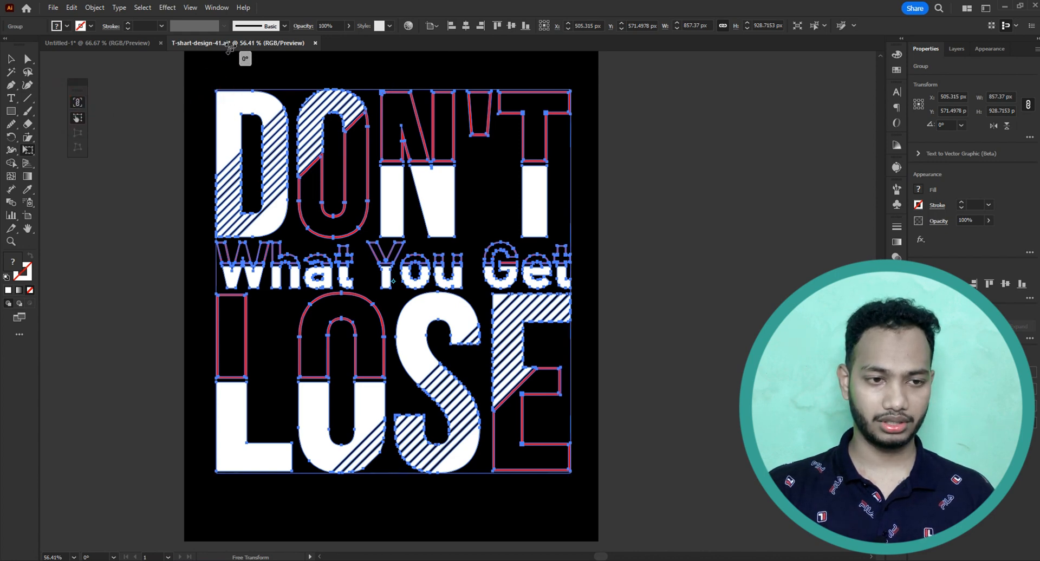
scroll(214, 98, "up", 1)
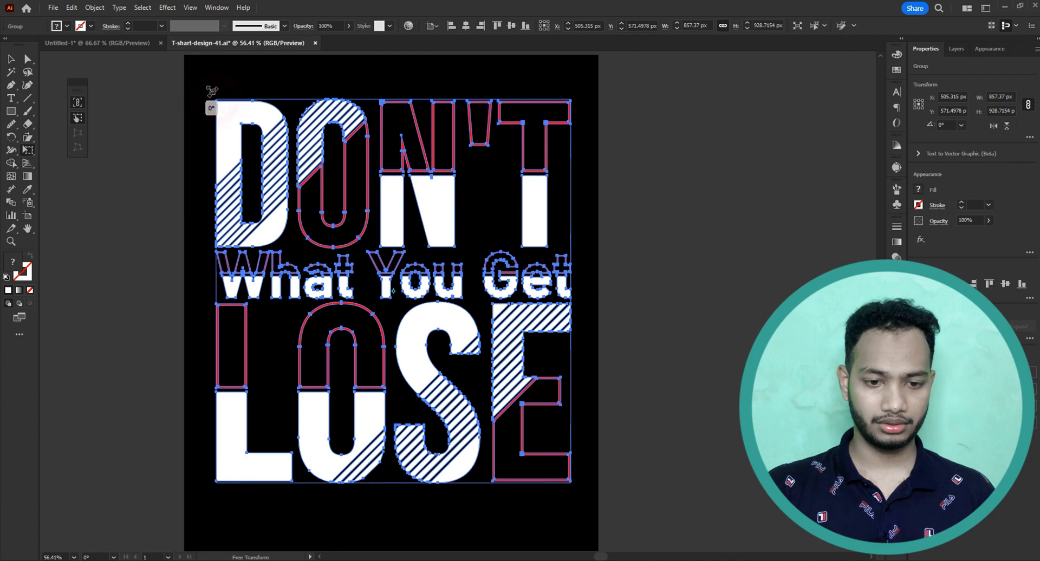
left_click_drag(212, 91, 289, 161)
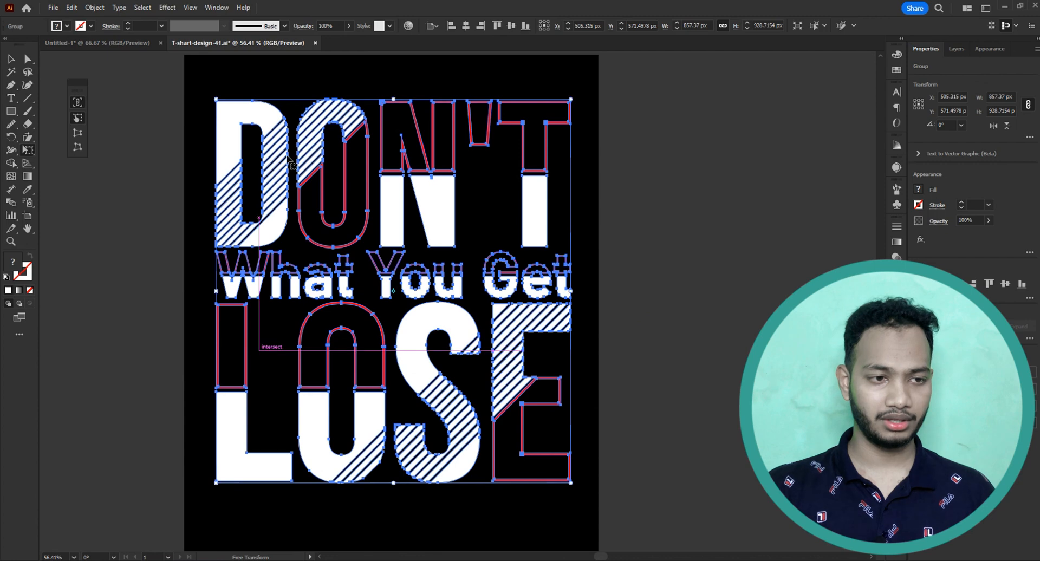
Try to resize the lettering group from its upper-right corner with unconstrained Free Transform.
left_click(78, 117)
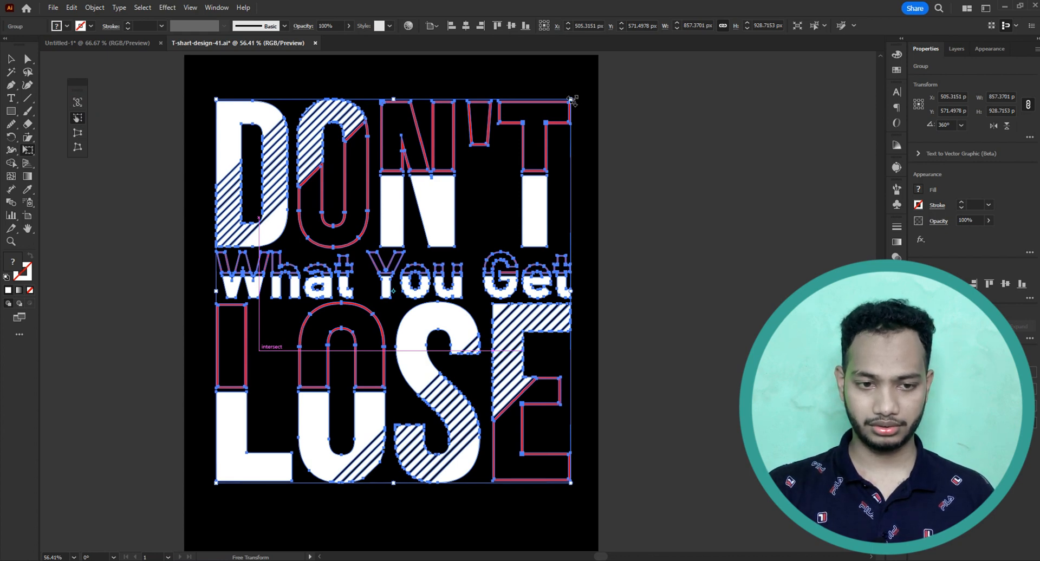
left_click_drag(572, 100, 572, 135)
key("ctrl+z")
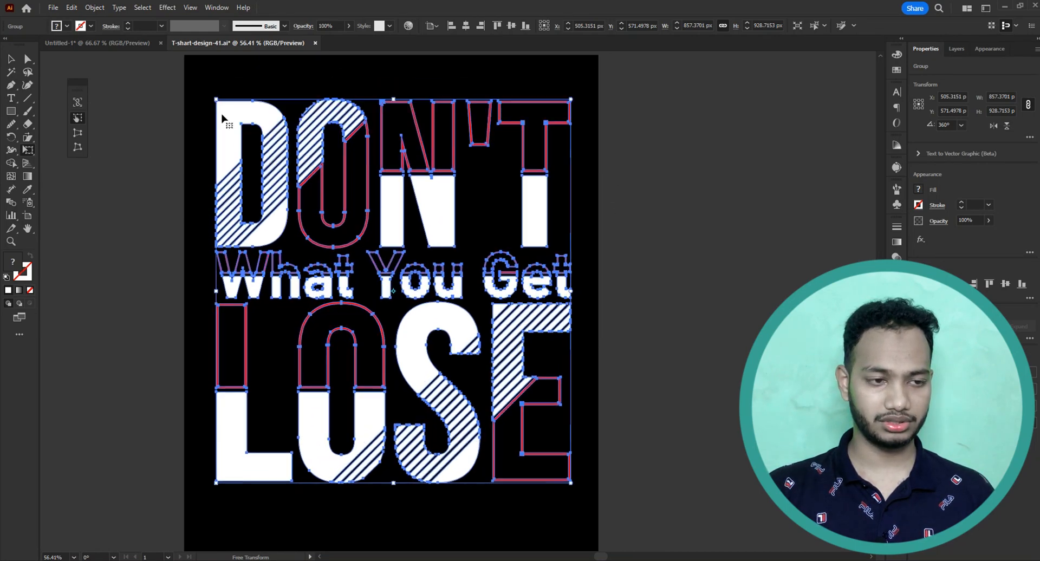
Perspective-distort the lettering group so its right side is taller than its left, about 699 px wide and 943 px high overall.
left_click(77, 133)
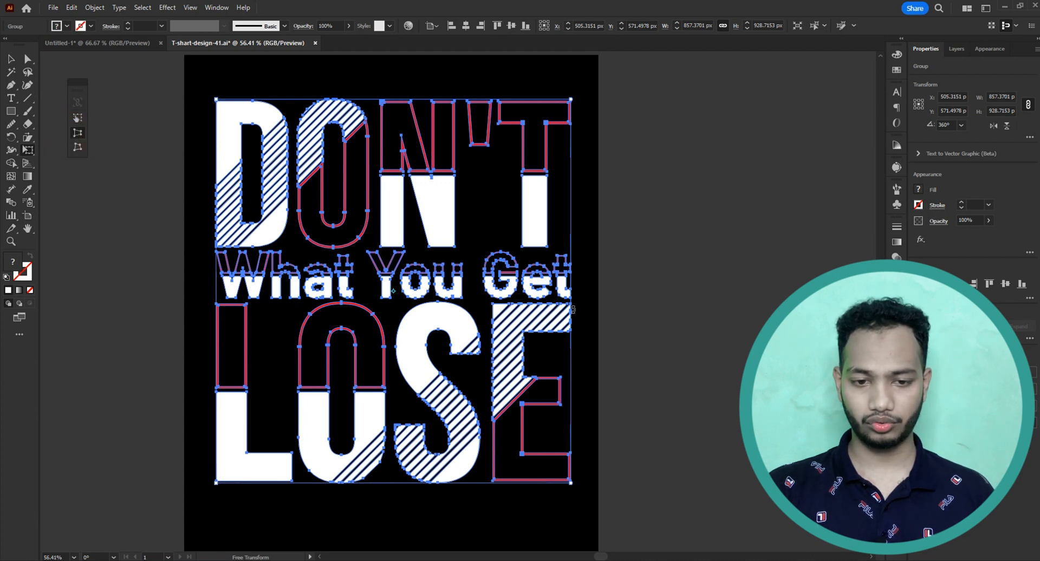
left_click_drag(571, 305, 571, 282)
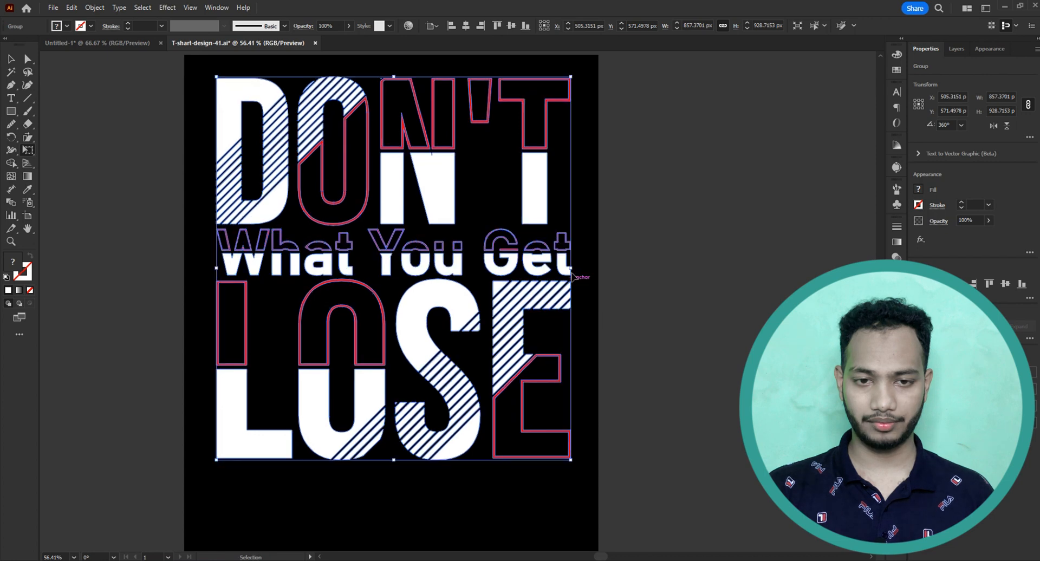
key("ctrl+z")
left_click_drag(571, 98, 571, 63)
scroll(553, 316, "down", 2)
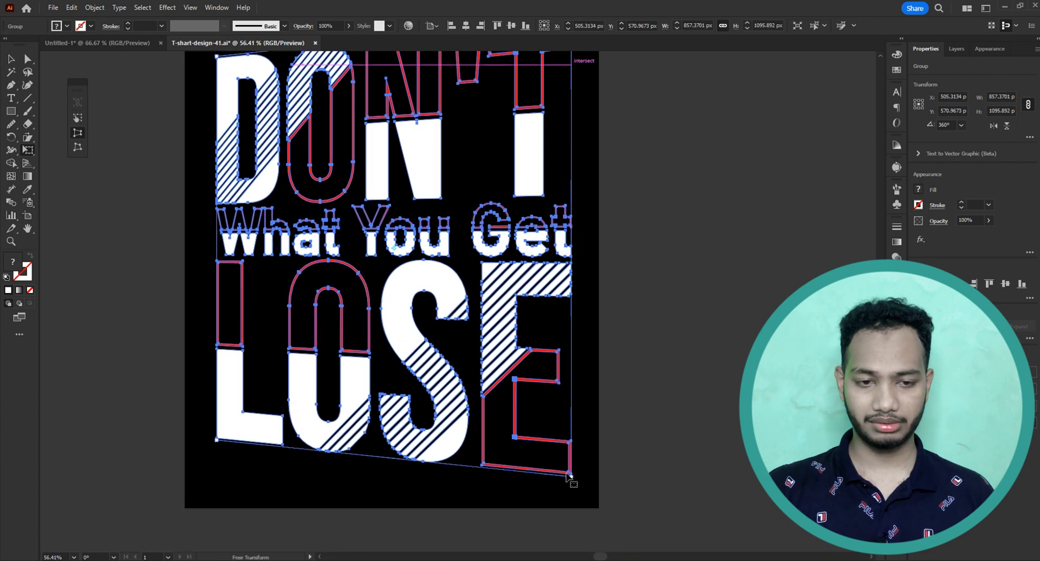
left_click_drag(571, 478, 571, 490)
left_click_drag(627, 455, 585, 433)
left_click_drag(587, 423, 588, 441)
left_click_drag(592, 309, 566, 311)
key("v")
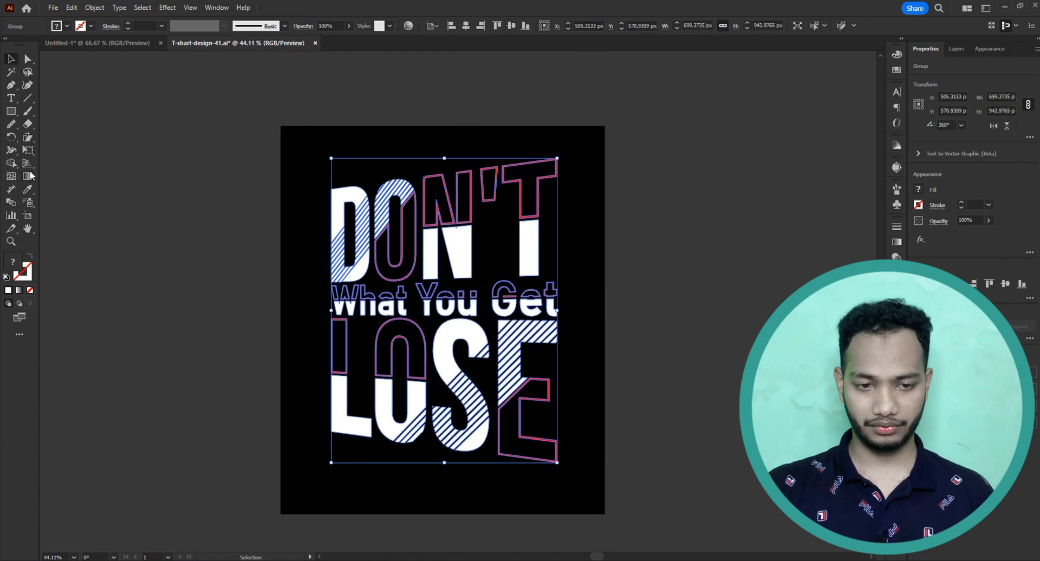
Perspective-distort the lettering group again to narrow its top, extend its right side and shorten its left side, about 693 by 1009 px overall.
left_click(24, 152)
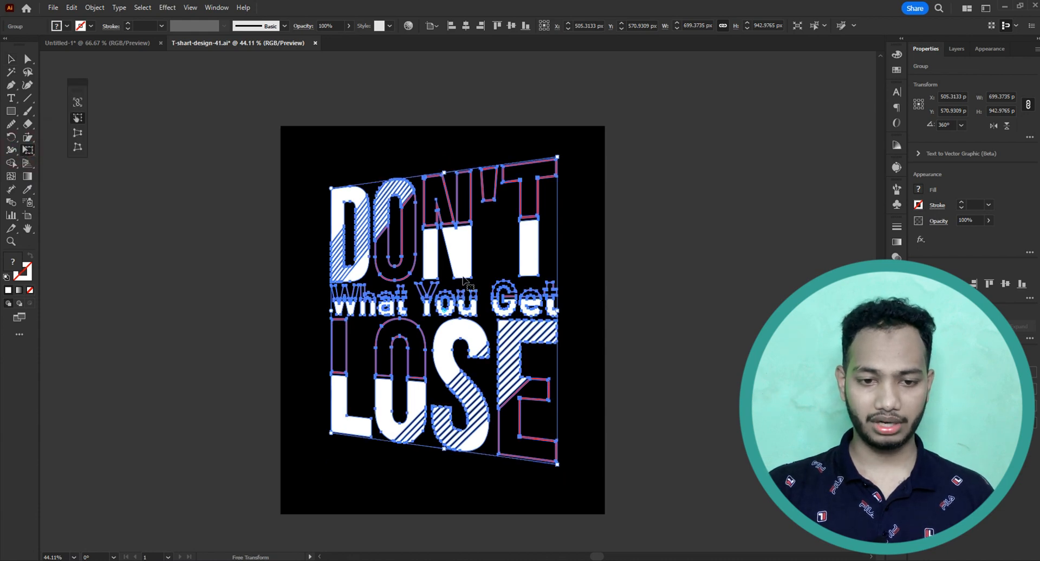
left_click(648, 302, "ctrl")
left_click_drag(521, 312, 436, 273)
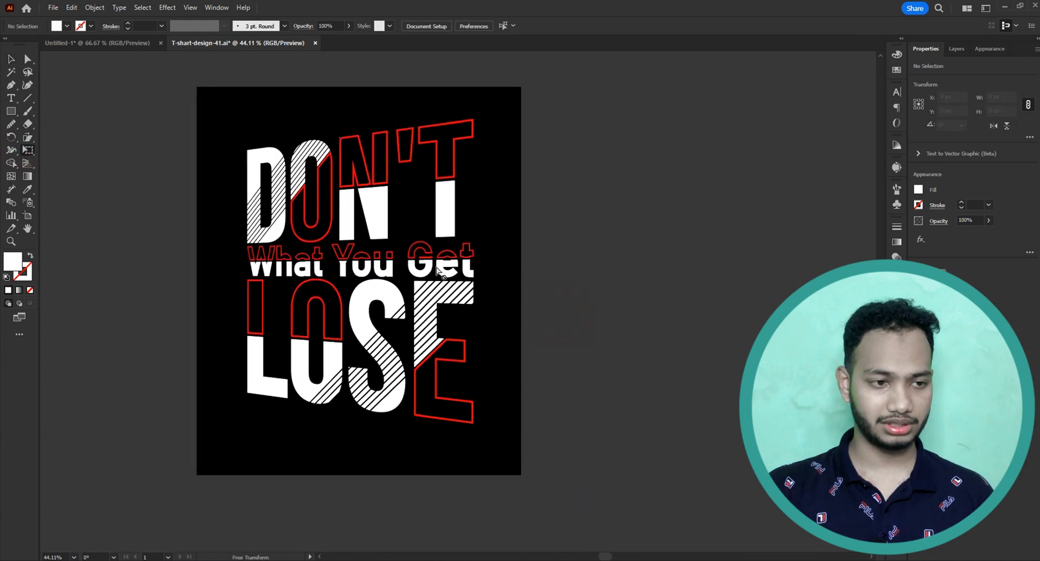
left_click(261, 165, "ctrl")
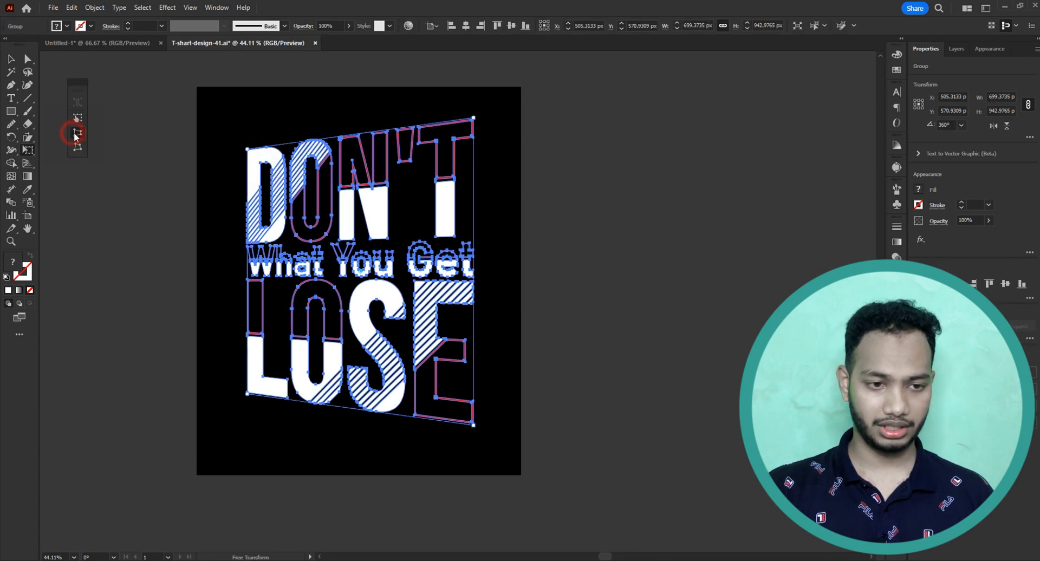
left_click_drag(250, 156, 272, 145)
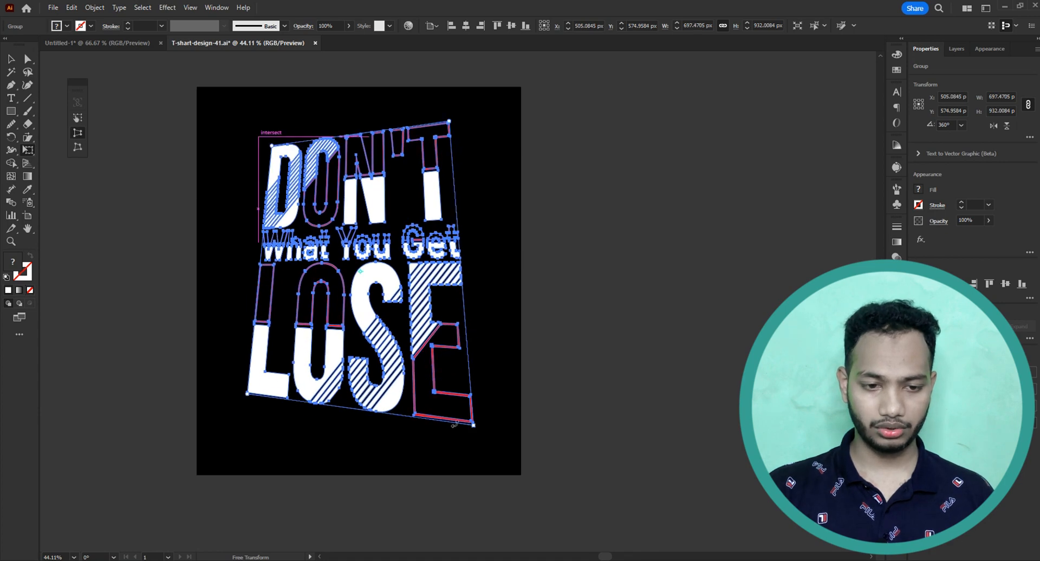
mouse_move(473, 425)
left_mouse_down()
mouse_move(452, 397)
mouse_move(477, 425)
mouse_move(475, 437)
left_mouse_up()
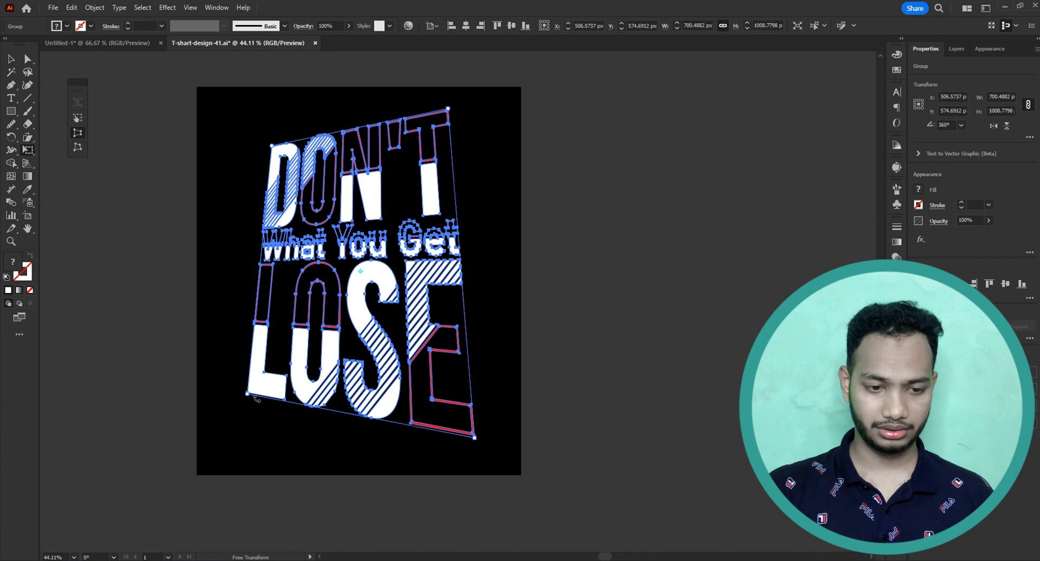
left_click_drag(248, 396, 264, 374)
left_click(321, 421, "ctrl")
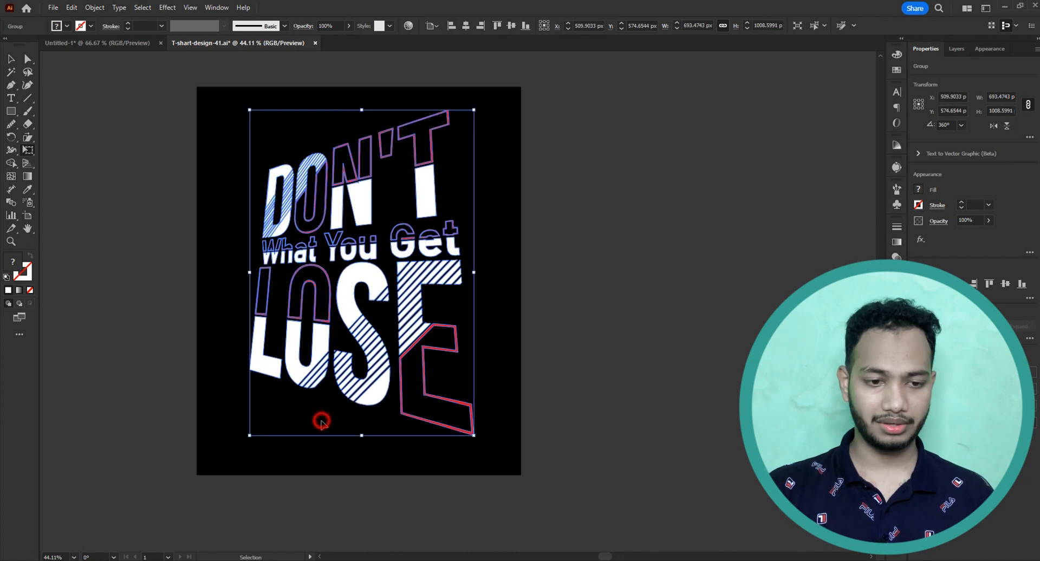
Pull the lettering group's upper-left corner outward with Free Distort, and narrow its top edge with Perspective Distort.
left_click(307, 363, "ctrl")
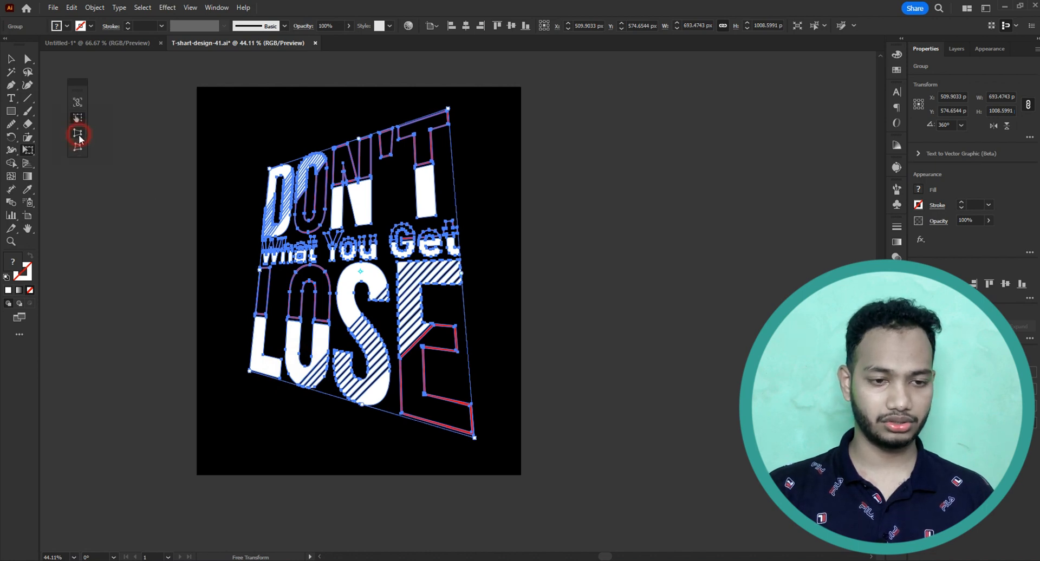
left_click(78, 148)
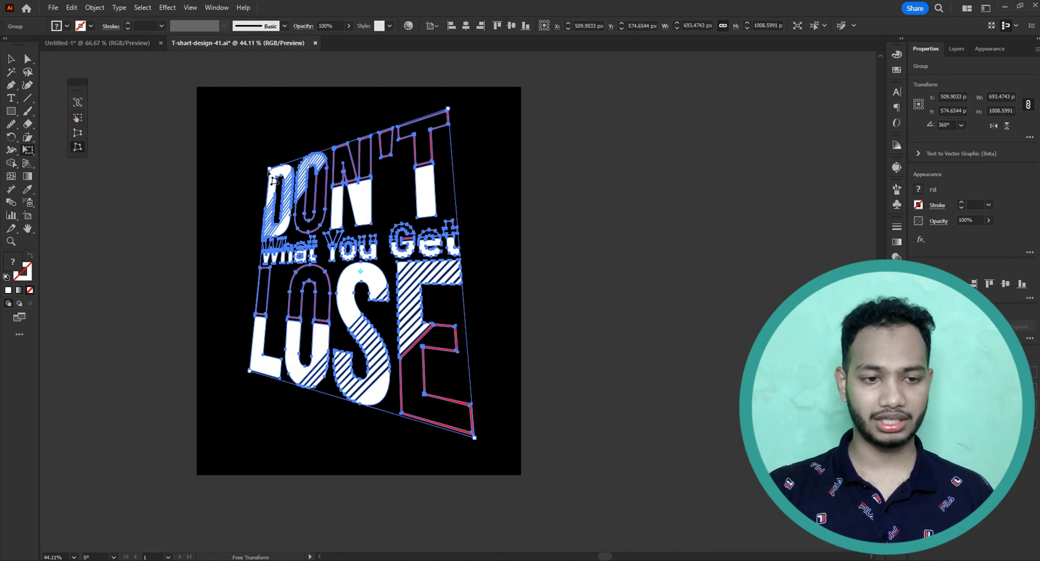
left_click_drag(274, 176, 240, 165)
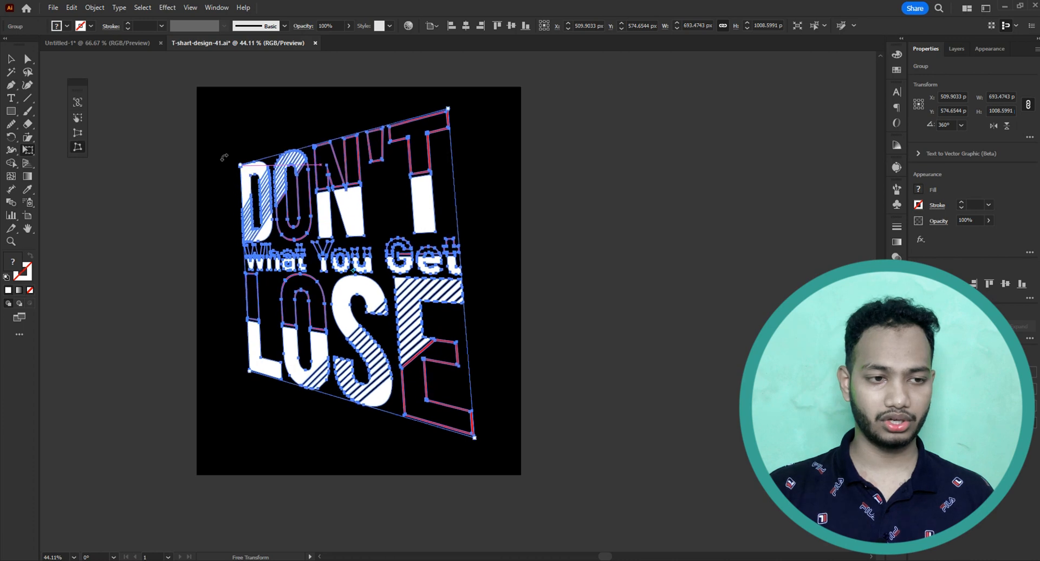
left_click(77, 133)
mouse_move(245, 172)
left_mouse_down()
mouse_move(262, 161)
mouse_move(267, 179)
mouse_move(256, 161)
left_mouse_up()
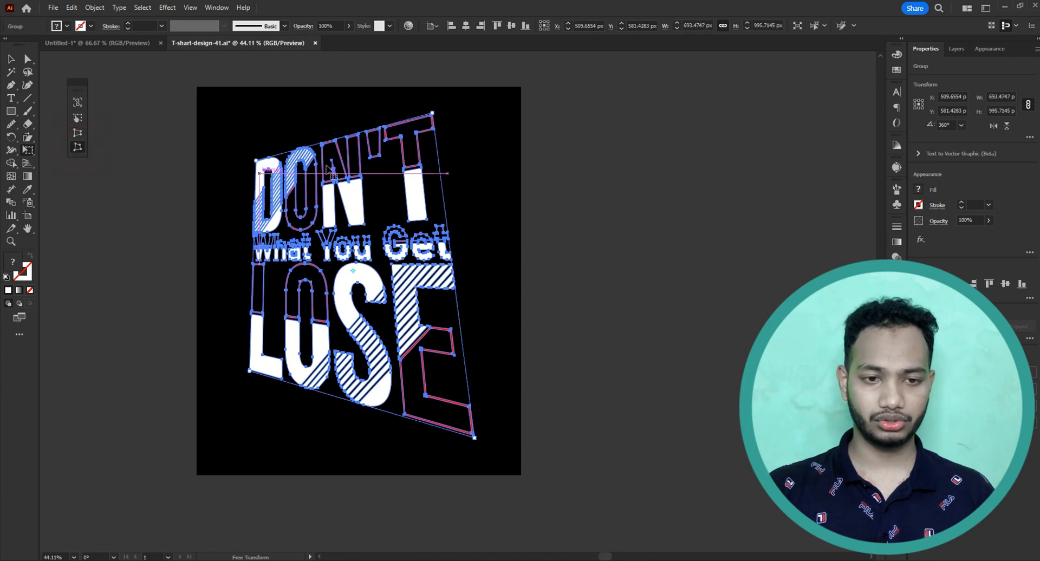
Free Distort the lettering group by moving its upper-right corner down and inward and its lower-left corner down and outward.
left_click_drag(434, 113, 403, 212)
left_click_drag(255, 373, 234, 433)
left_click(522, 297)
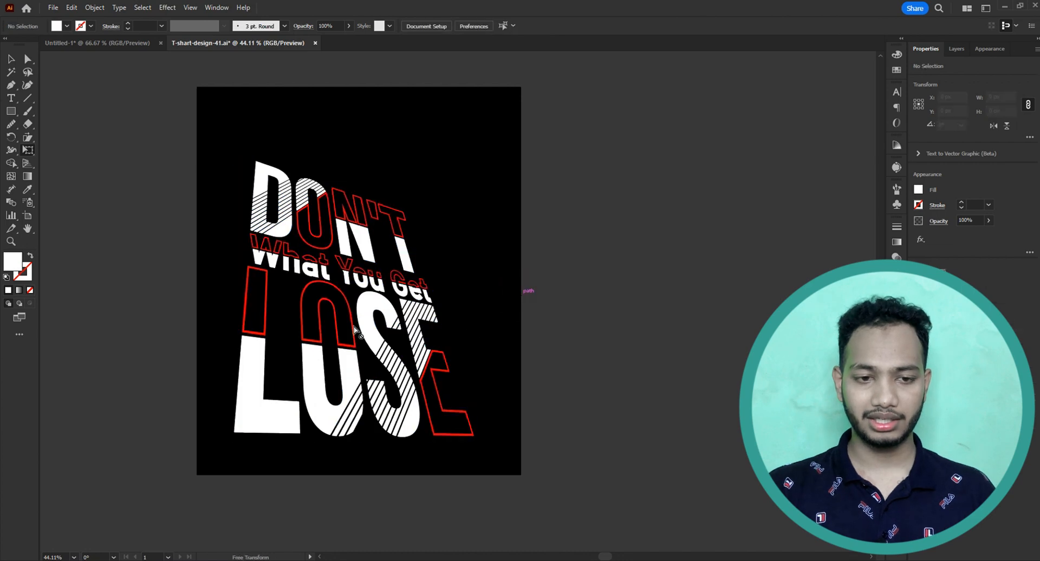
Move the lettering group slightly up and Free Distort its upper-right corner farther down and inward, about 739 by 855 px overall.
left_click_drag(384, 360, 382, 340)
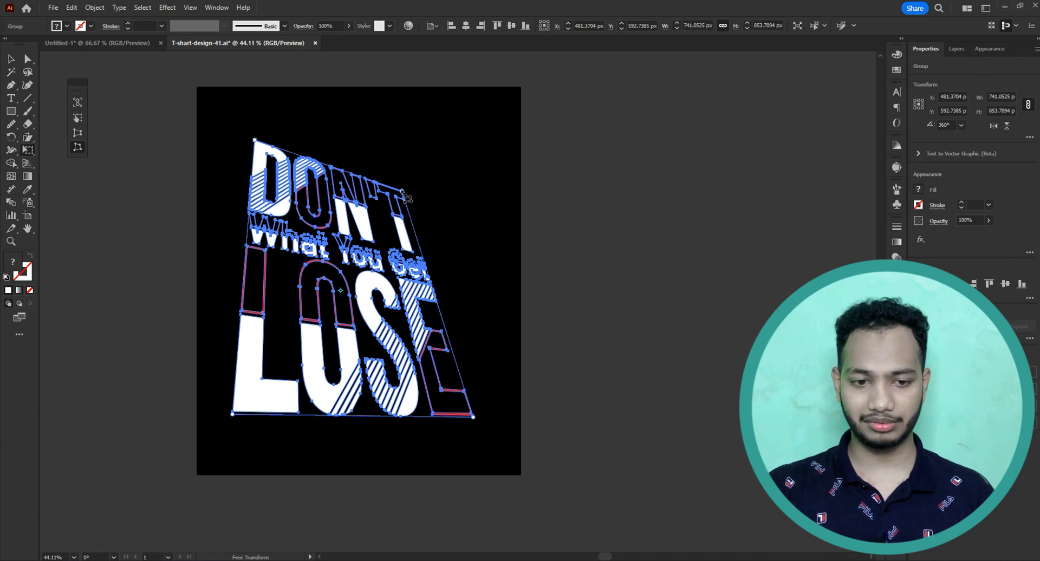
left_click_drag(403, 192, 367, 207)
key("ctrl+z")
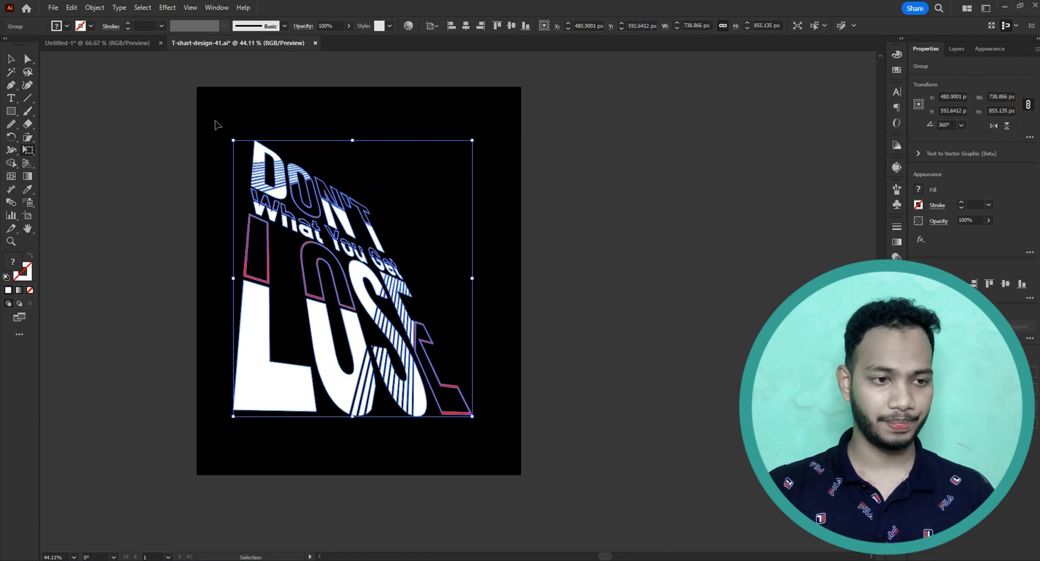
key("ctrl+shift+z")
key("ctrl+z")
key("ctrl+shift+z")
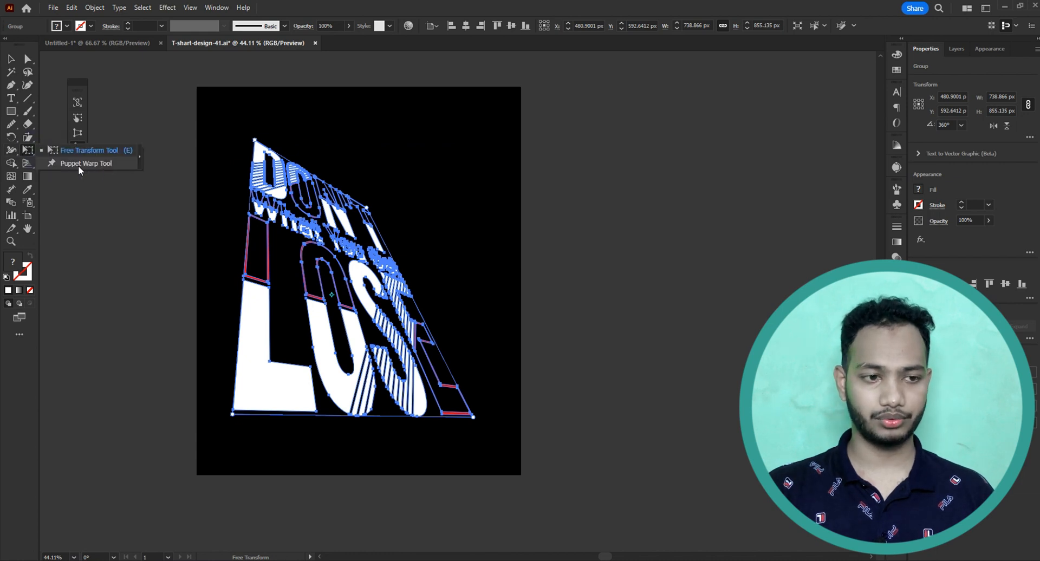
Display the Puppet Warp pins on the lettering group, and return to the Untitled-1 document.
left_click(77, 164)
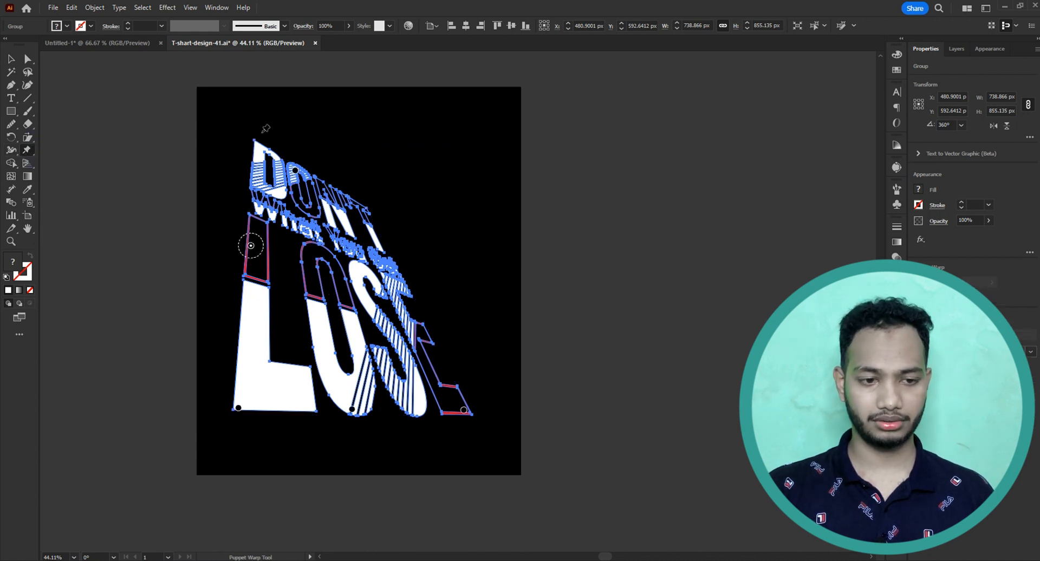
left_click(351, 135)
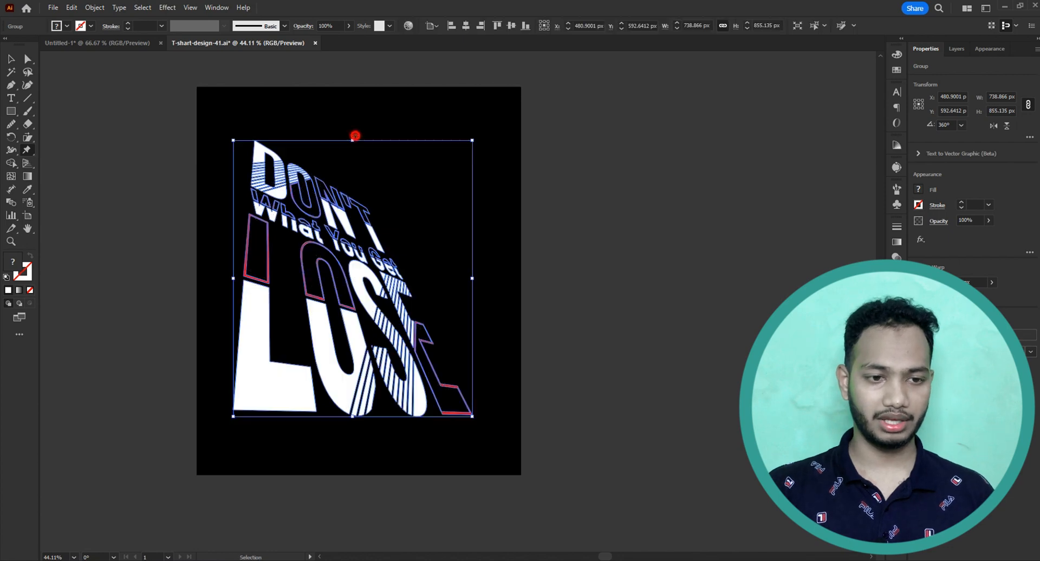
left_click(92, 43)
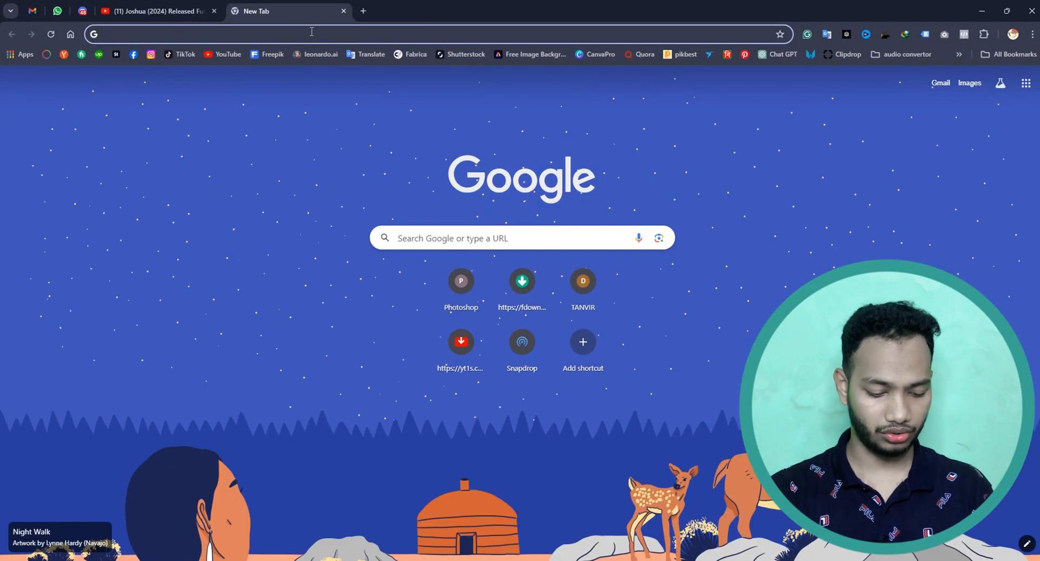
Search Google for "dog".
left_click(315, 34)
type("dogh")
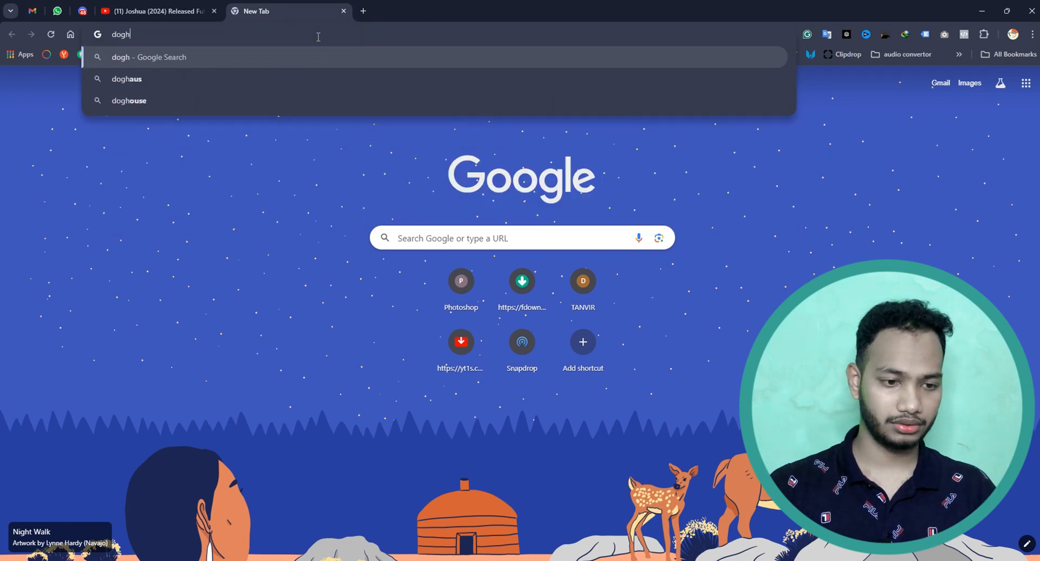
key("Return")
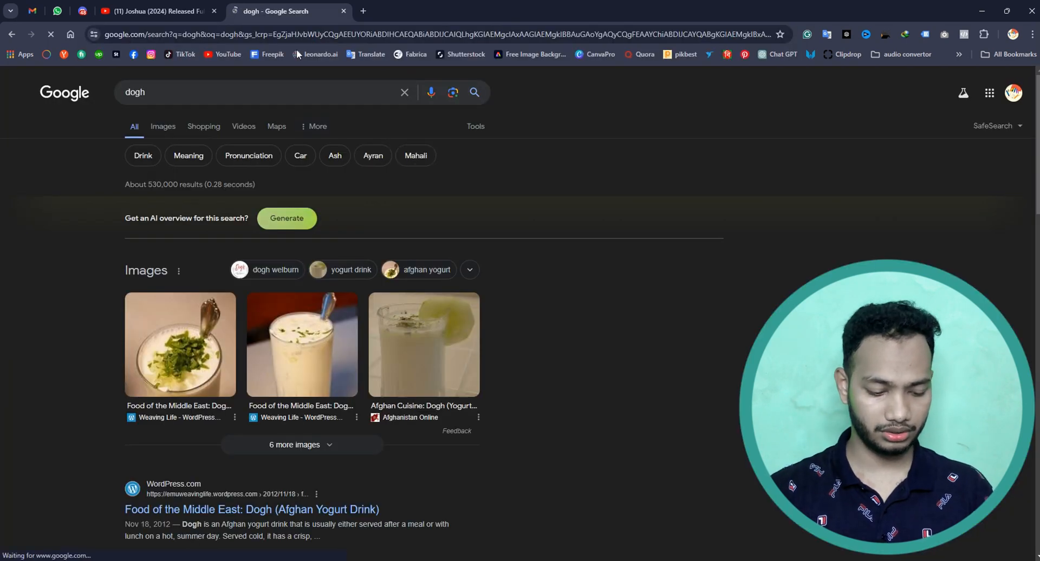
double_click(131, 98)
type("dog")
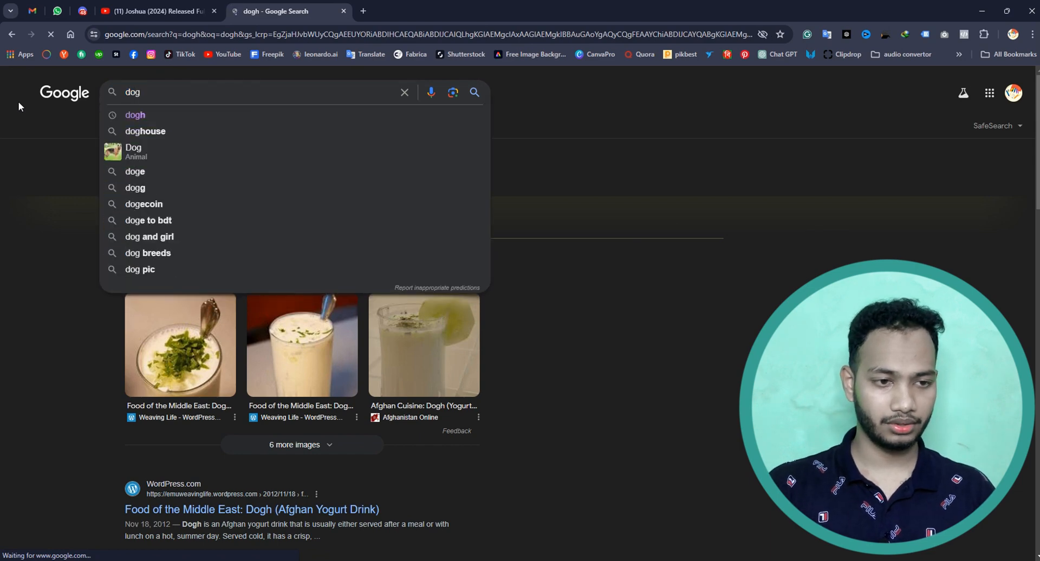
key("Return")
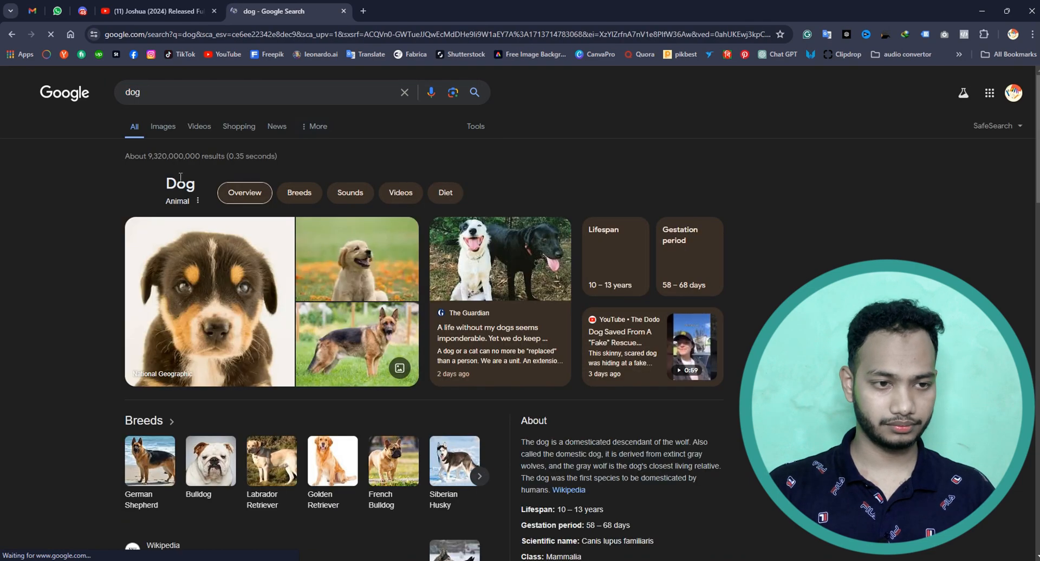
Refine the Google search to "dog vector".
left_click(173, 89)
type("v")
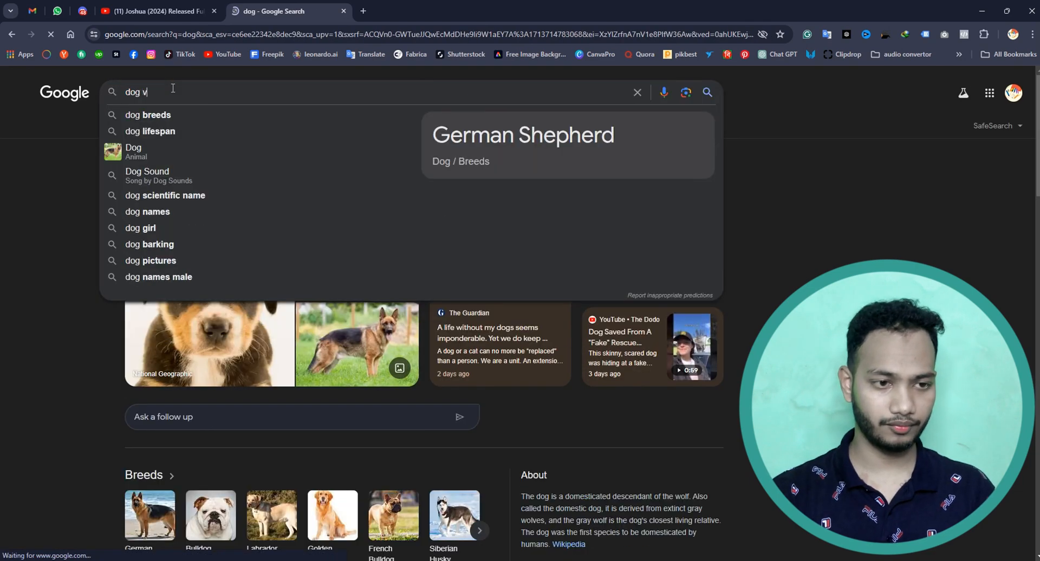
type("ector")
key("Return")
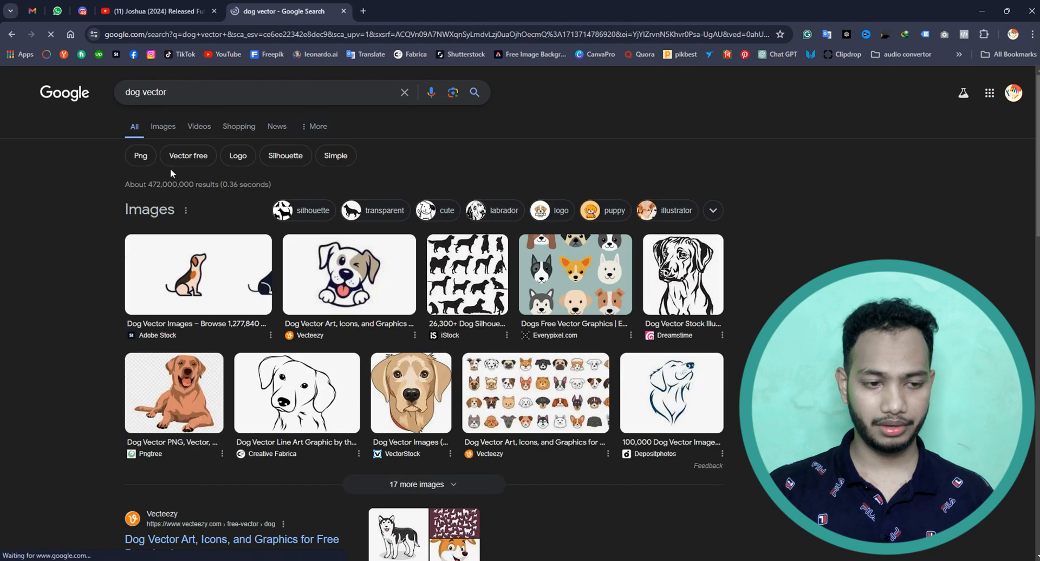
Copy the Adobe Stock picture of three sitting dogs from the search results and paste it into the Untitled-1 document in Illustrator.
left_click(180, 274)
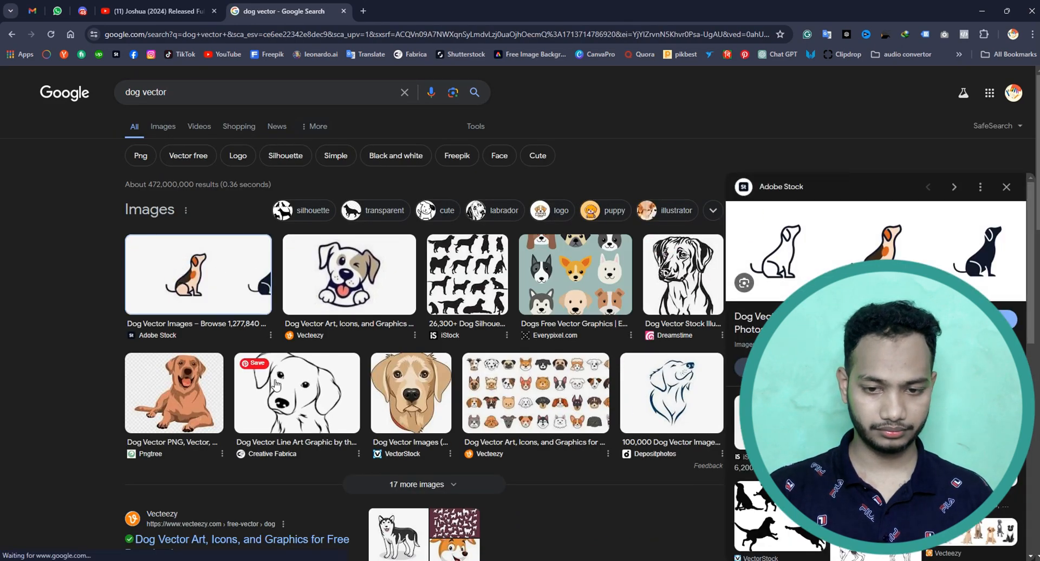
left_click(301, 386)
left_click(239, 280)
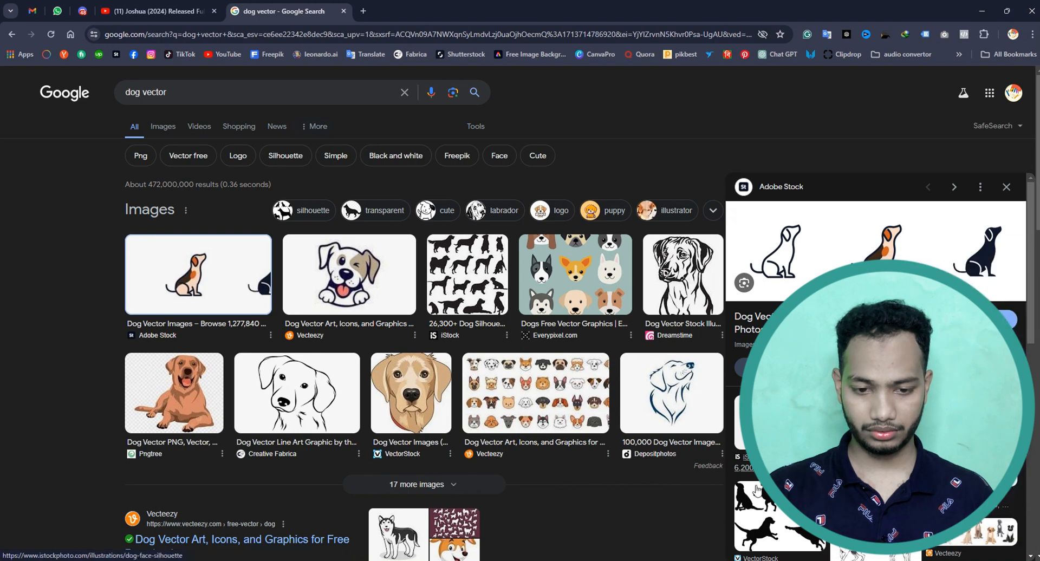
key("alt+Tab")
left_click(611, 497)
key("ctrl+v")
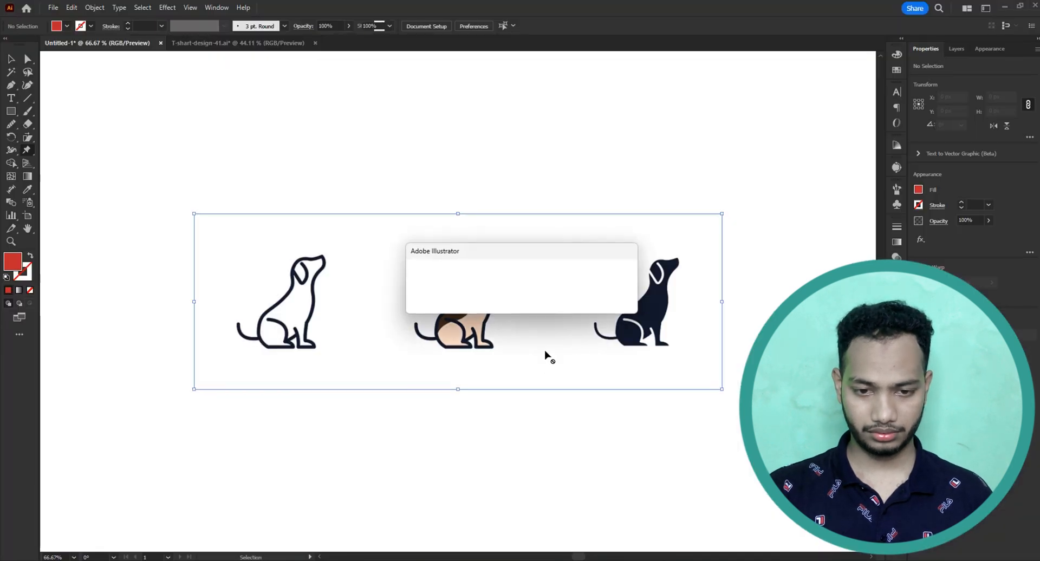
left_click(609, 303)
left_click(611, 303)
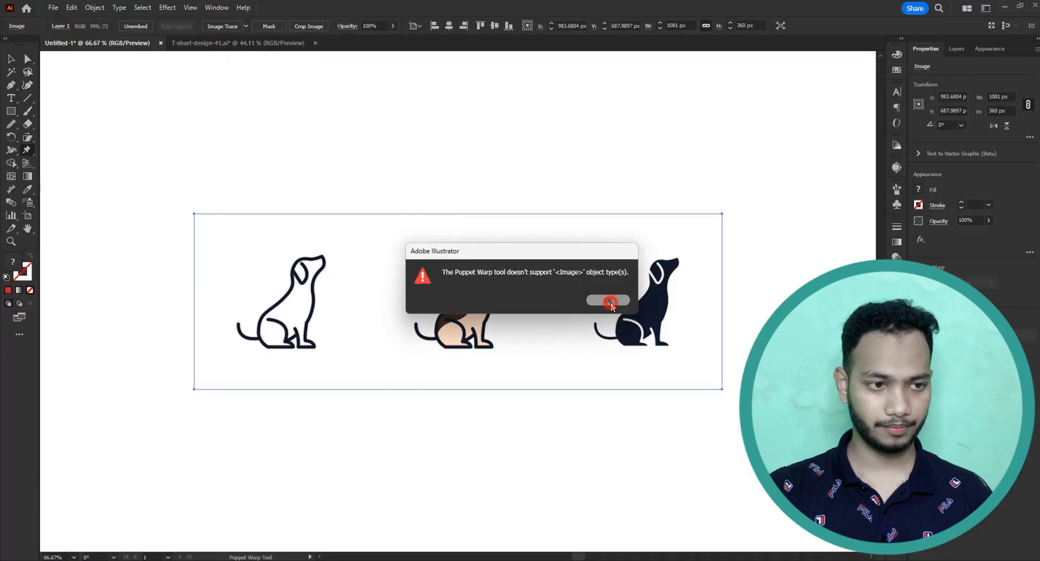
Image Trace the pasted dog picture with the [Default] preset and expand the tracing result.
left_click(11, 59)
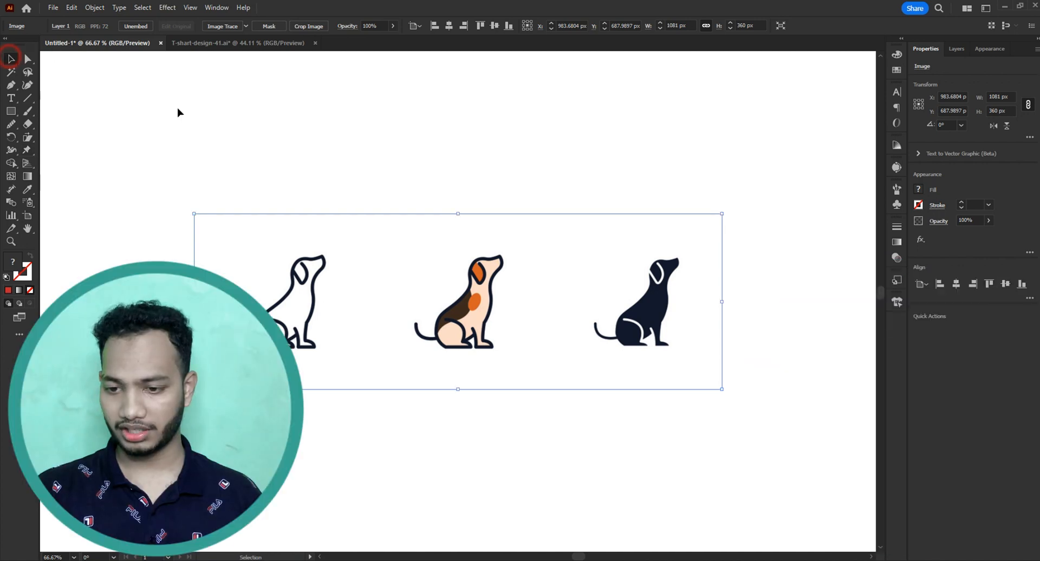
left_click(1020, 348)
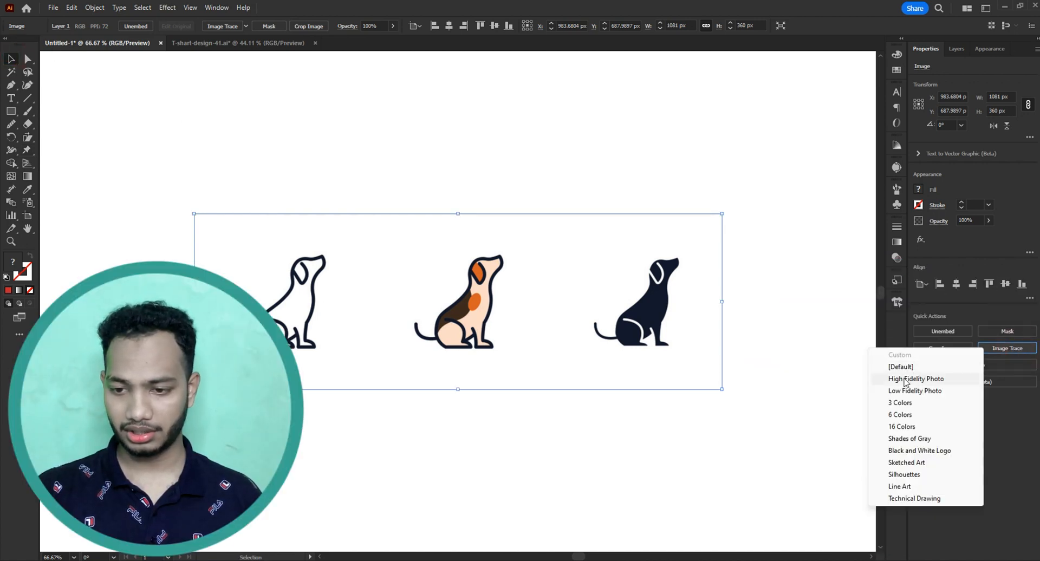
left_click(894, 364)
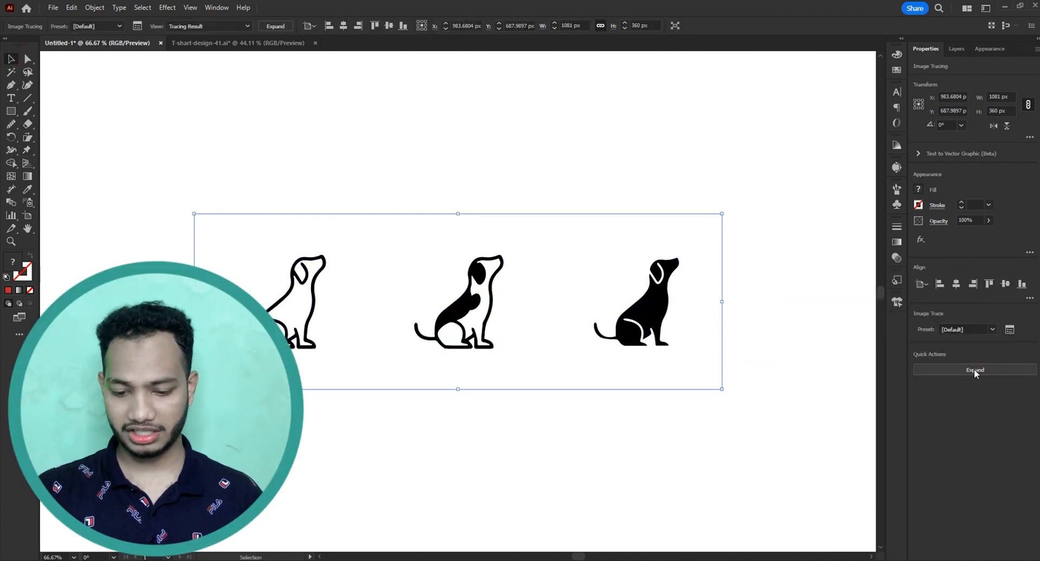
left_click(975, 369)
Isolate the traced group, delete its white background and the middle dog, and leave isolation mode.
double_click(692, 369)
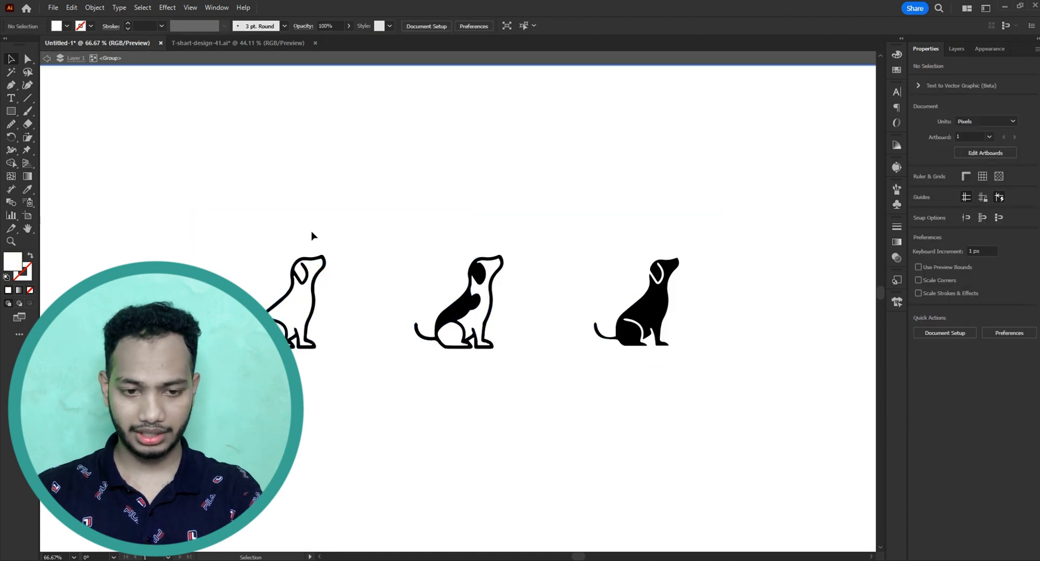
mouse_move(115, 119)
left_mouse_down()
mouse_move(330, 315)
mouse_move(427, 260)
mouse_move(450, 196)
mouse_move(517, 374)
left_mouse_up()
key("Delete")
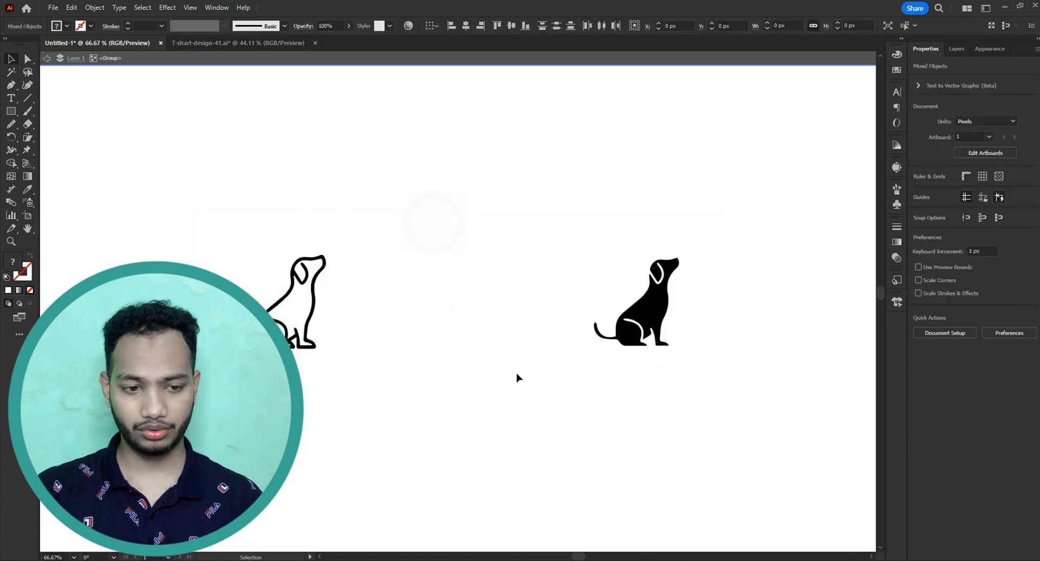
double_click(323, 300)
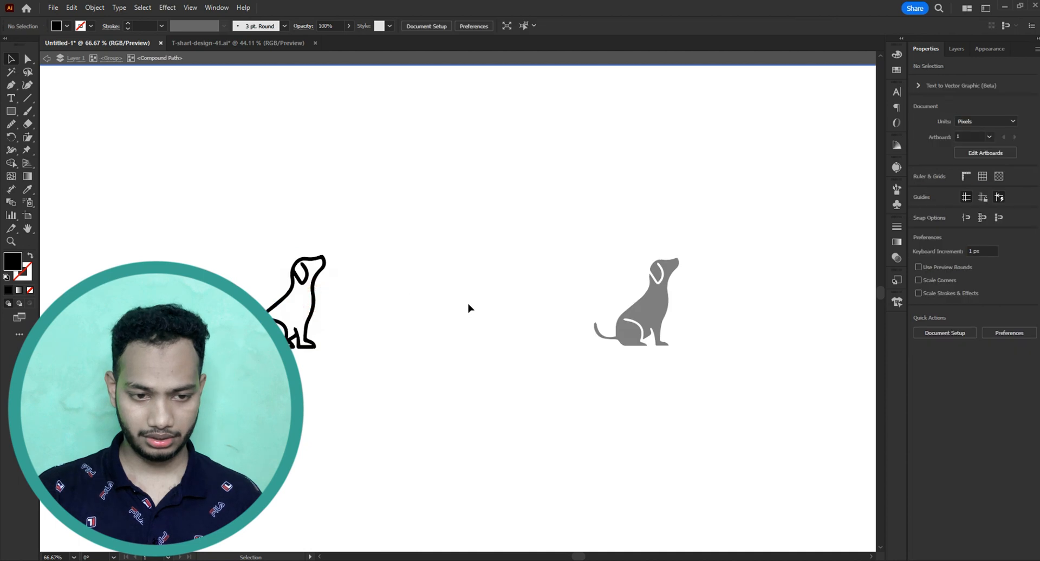
double_click(367, 302)
Ungroup the two remaining traced dogs and deselect them.
left_click(313, 305)
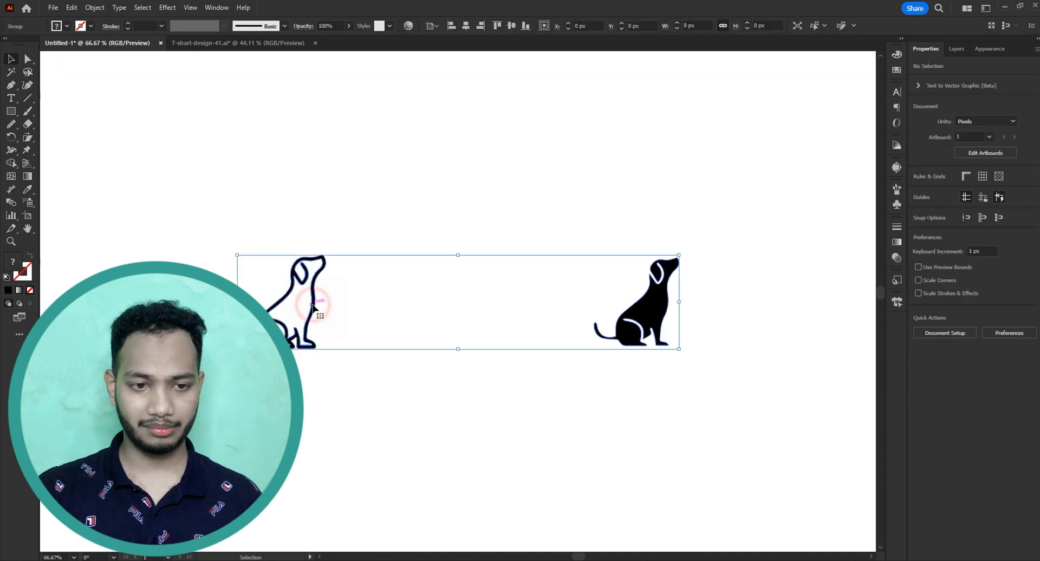
right_click(313, 305)
left_click(360, 174)
left_click(493, 183)
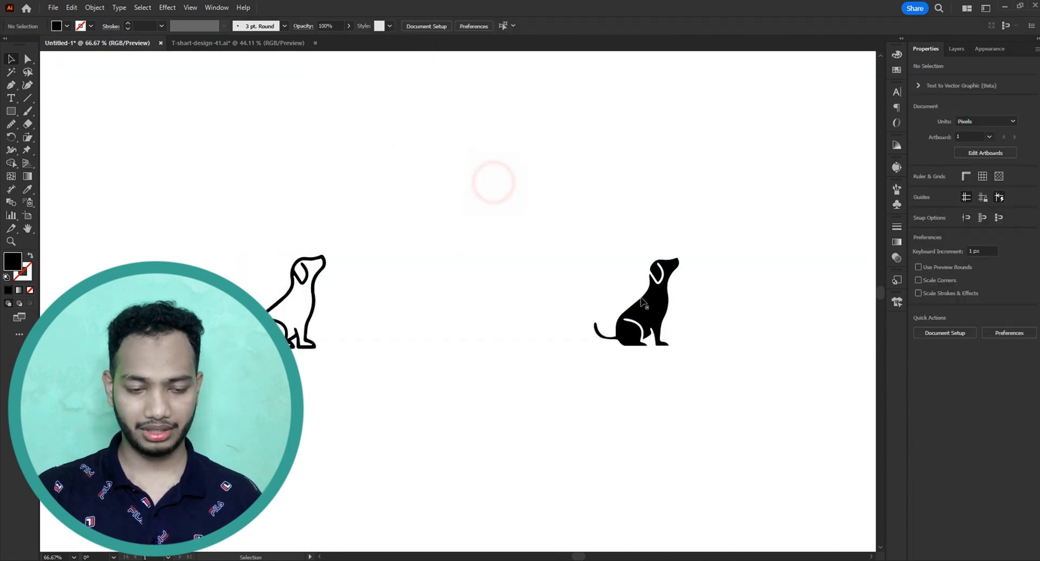
Move the solid black dog closer to the outlined dog, to about X 950 px and Y 689 px.
left_click_drag(663, 307, 552, 286)
left_click(529, 300)
left_click_drag(506, 302, 638, 290)
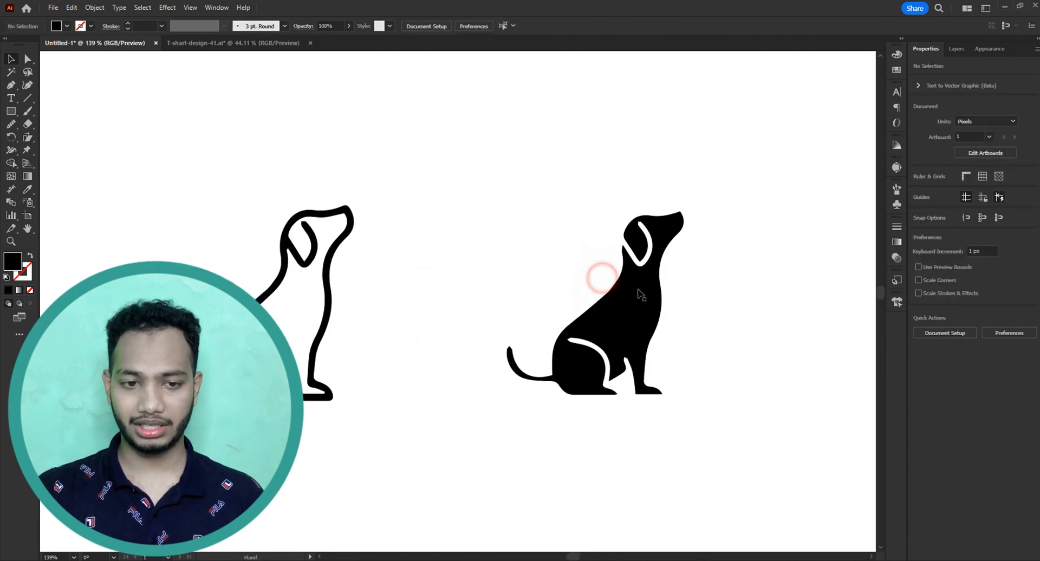
Select the solid black dog and activate the Puppet Warp tool on it.
left_click(480, 178)
left_click_drag(440, 178, 540, 353)
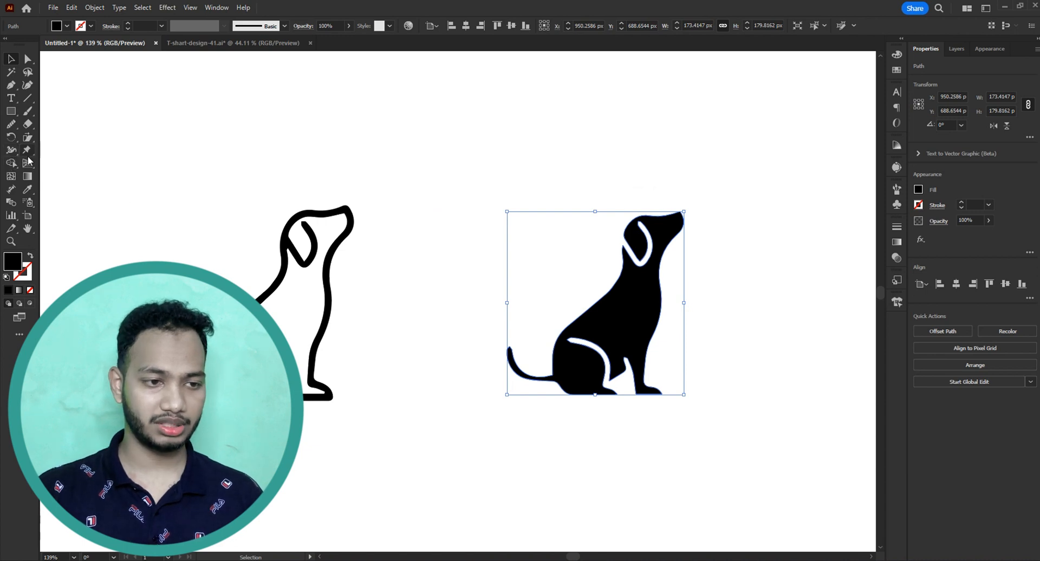
left_click(11, 163)
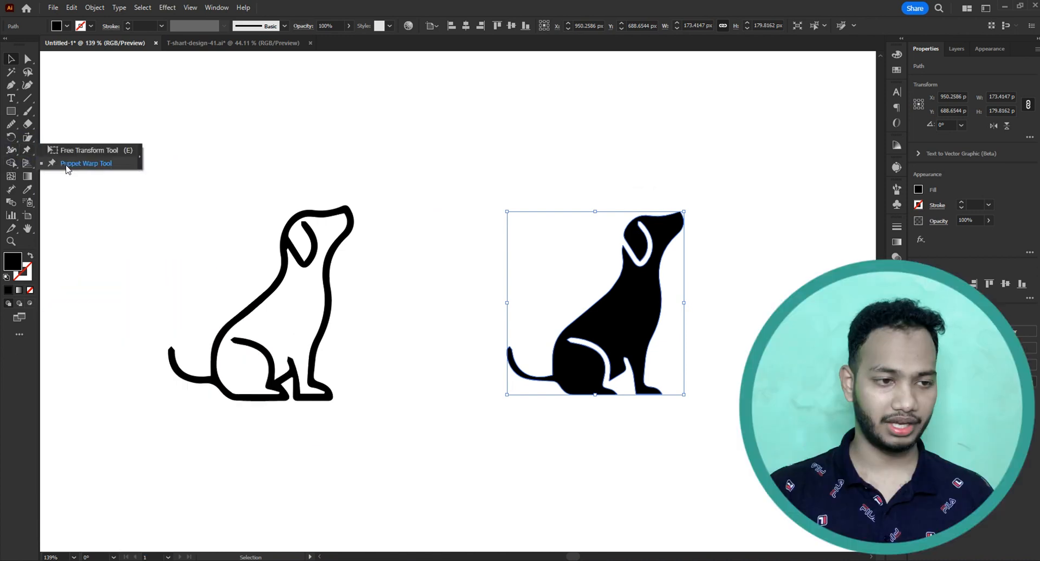
left_click(66, 165)
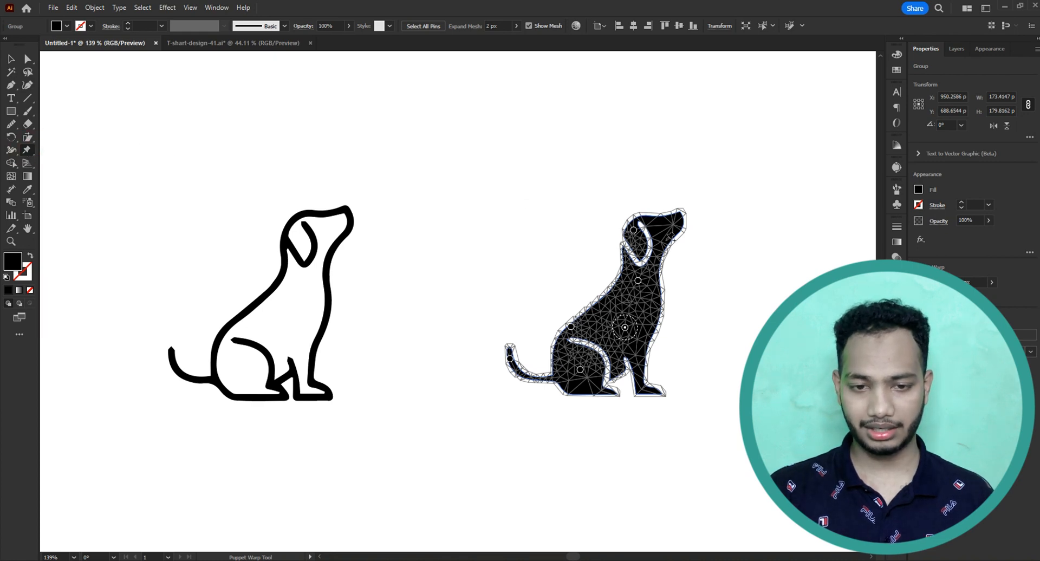
Add a Puppet Warp pin on the black dog's muzzle, pull it down and forward, and shift the neck pin slightly forward and down.
left_click_drag(644, 229, 596, 166)
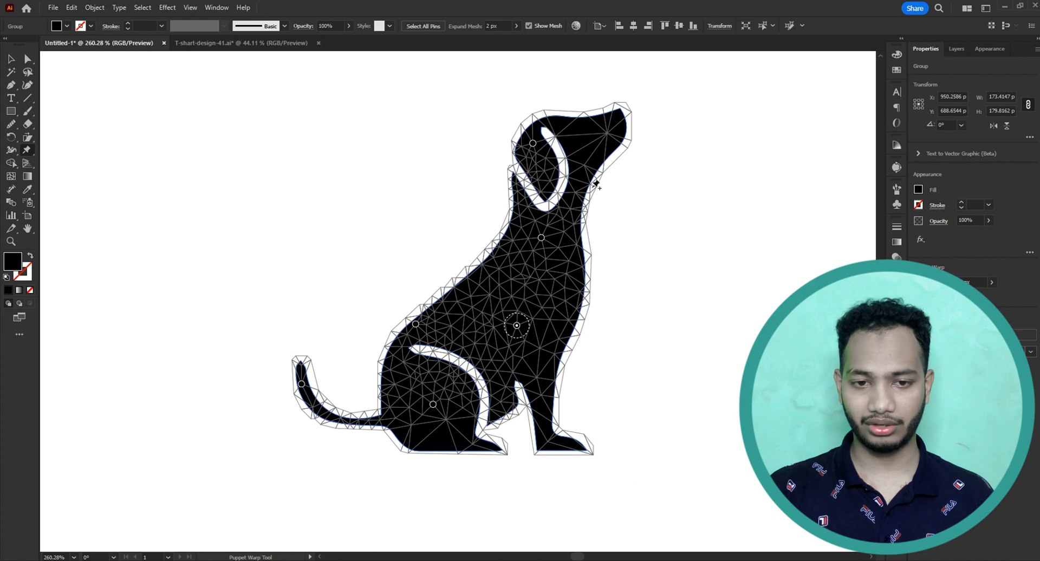
left_click(612, 132)
left_click_drag(611, 132, 623, 157)
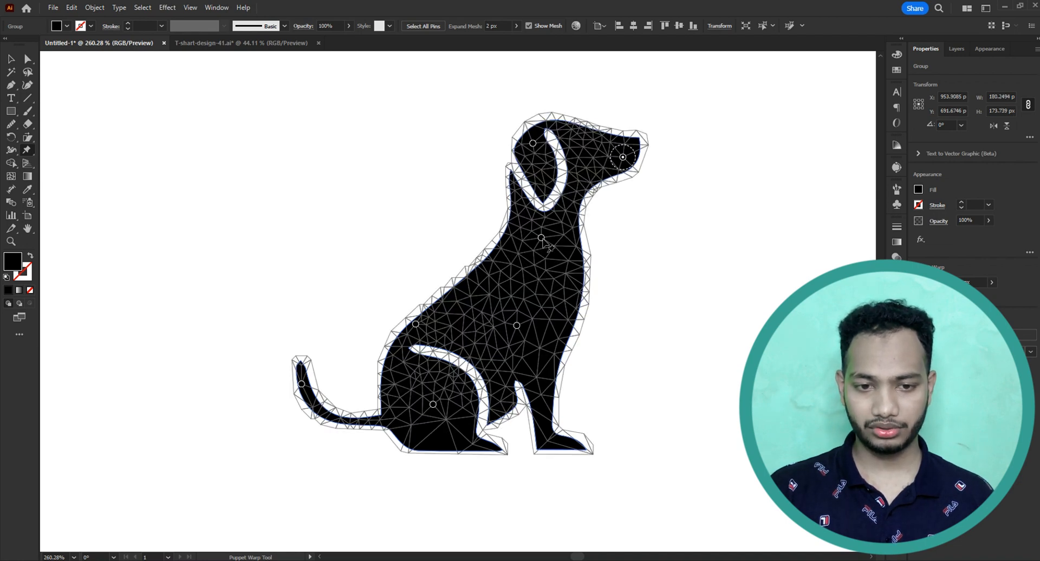
left_click_drag(541, 238, 551, 248)
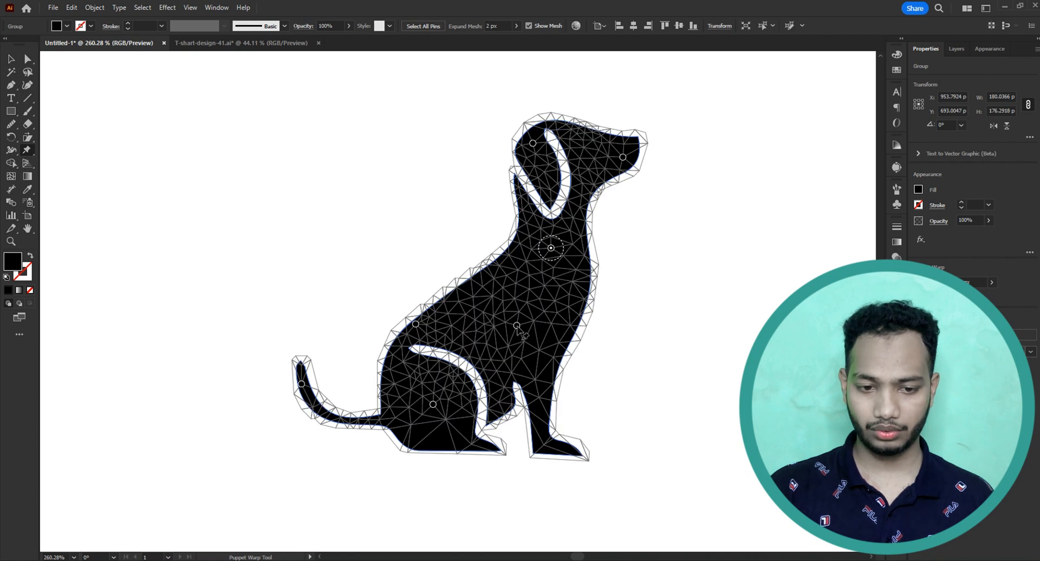
mouse_move(517, 326)
left_mouse_down()
mouse_move(504, 322)
mouse_move(519, 326)
left_mouse_up()
Raise the black dog's tail by its tip pin, and add a pin on the lower tail, shifting it slightly outward.
key("space")
left_click_drag(461, 386, 480, 359)
left_click_drag(346, 339, 363, 299)
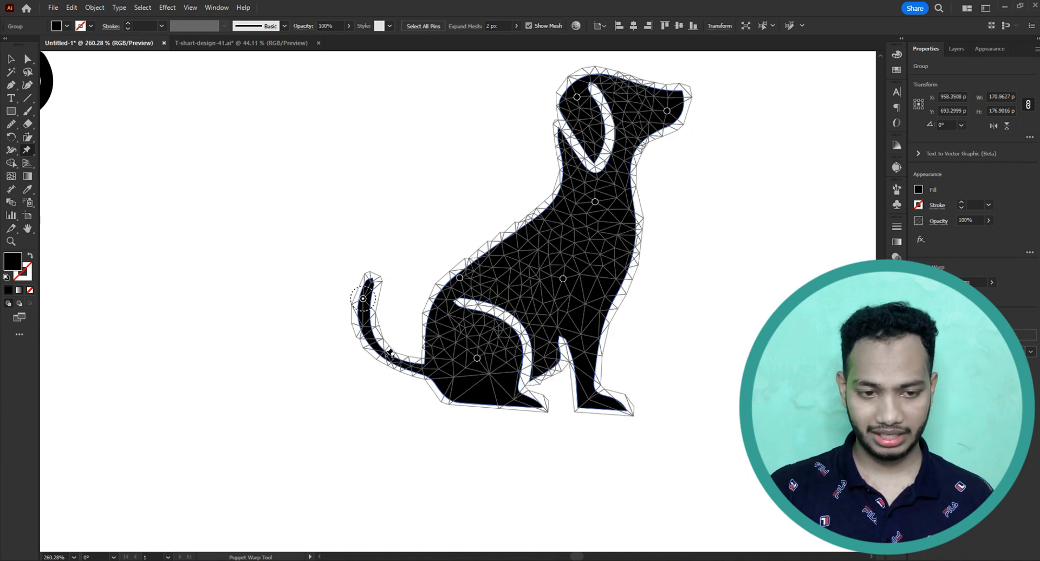
scroll(381, 364, "up", 2)
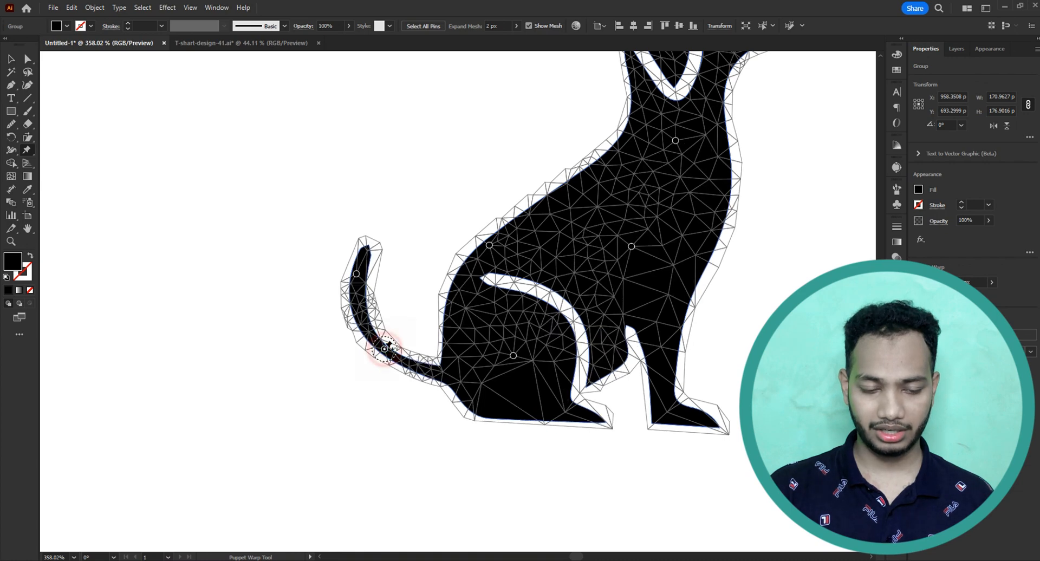
left_click_drag(382, 358, 377, 359)
left_click_drag(490, 352, 429, 340)
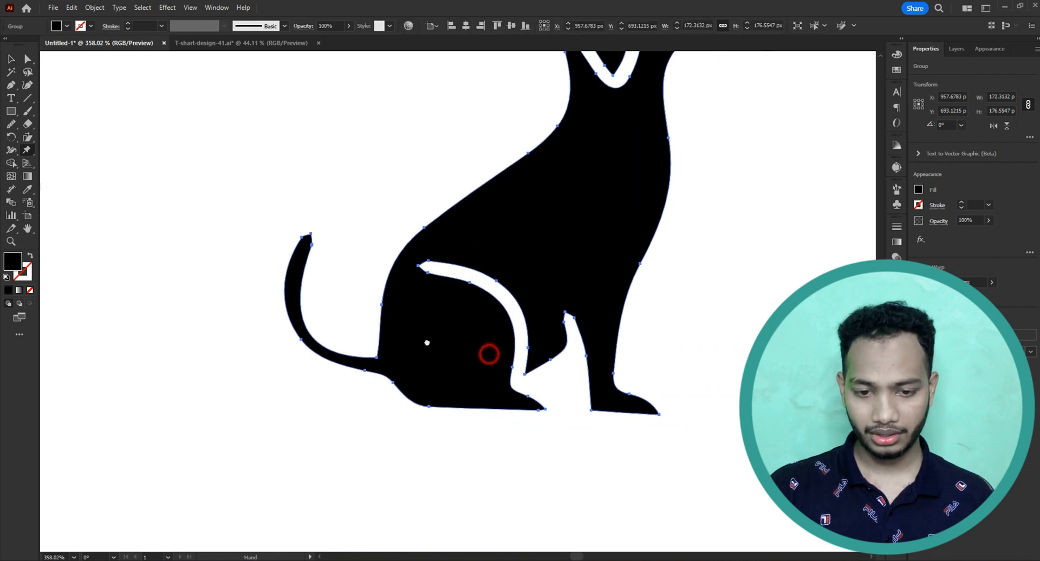
Add a Puppet Warp pin on the black dog's front leg above the paw and slightly adjust the leg.
left_click(599, 382)
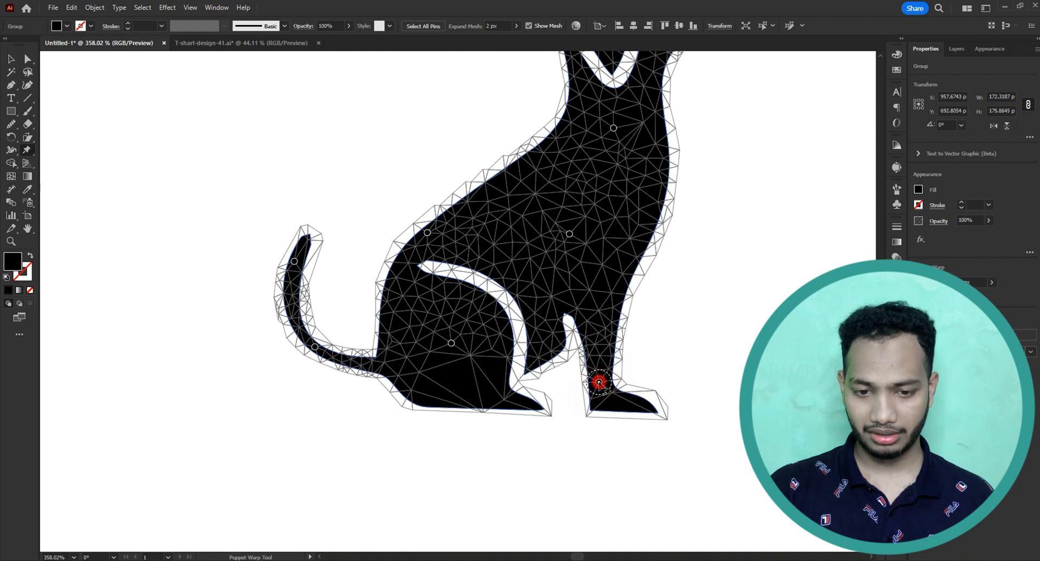
left_click_drag(600, 382, 654, 374)
left_click(699, 363)
left_click(721, 311, "ctrl")
Commit the black dog's warp and activate Puppet Warp on the outlined dog.
scroll(701, 321, "down", 2)
left_click_drag(698, 319, 645, 347)
left_click(555, 307, "ctrl")
left_click_drag(248, 297, 477, 274)
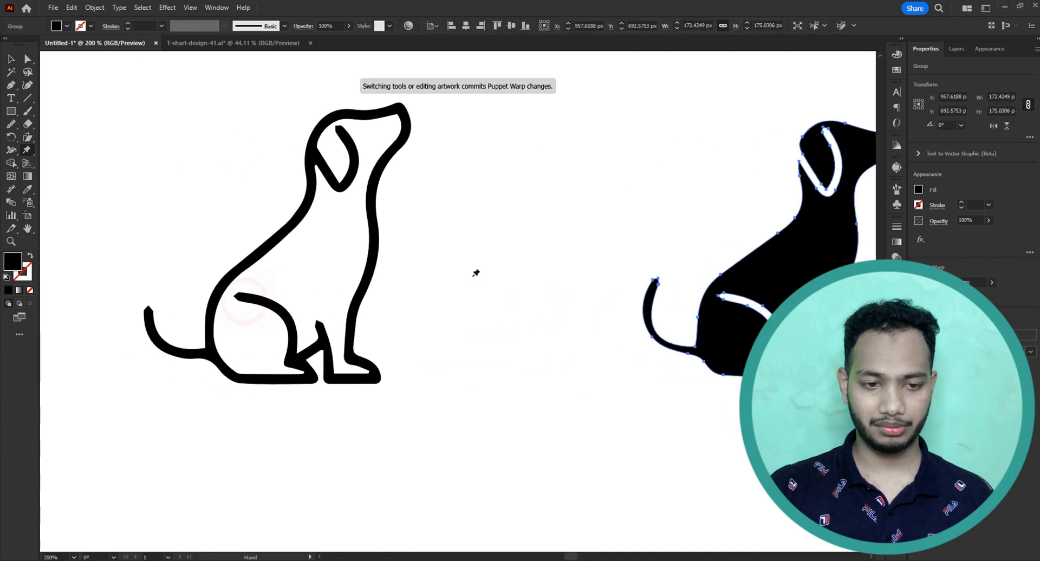
left_click(473, 277, "ctrl")
left_click_drag(286, 267, 372, 265)
left_click(346, 252, "ctrl")
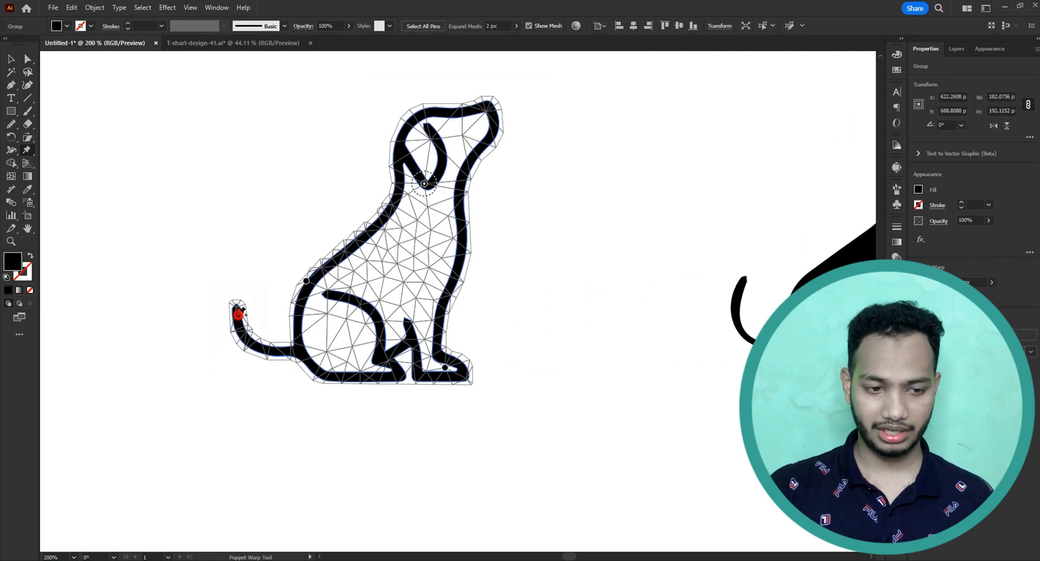
Pull the outlined dog's tail tip up and inward, and add a pin at the tail's base, moving it slightly down and outward.
left_click_drag(238, 313, 256, 263)
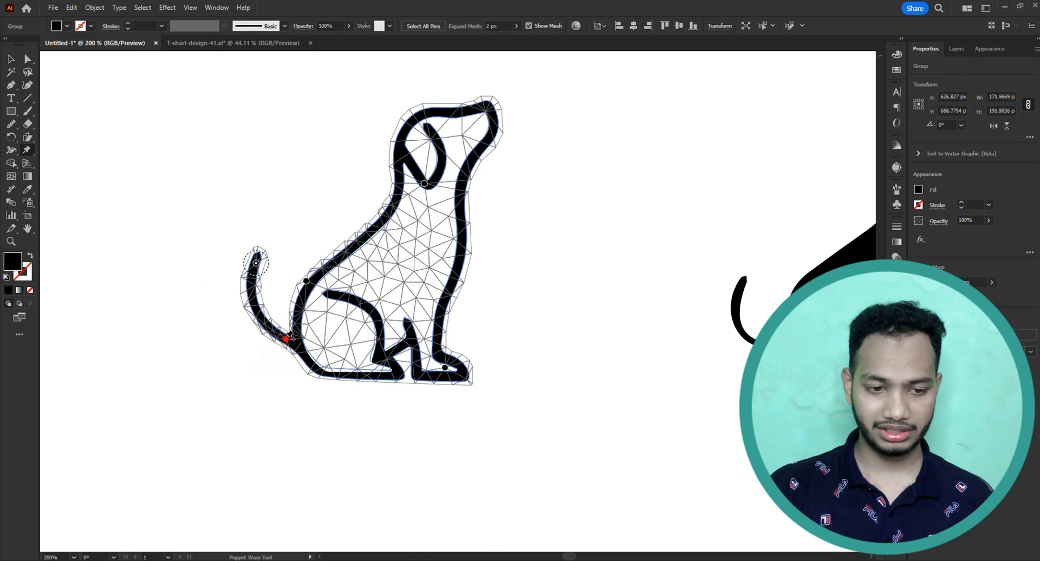
left_click(286, 340)
left_click_drag(286, 339, 280, 352)
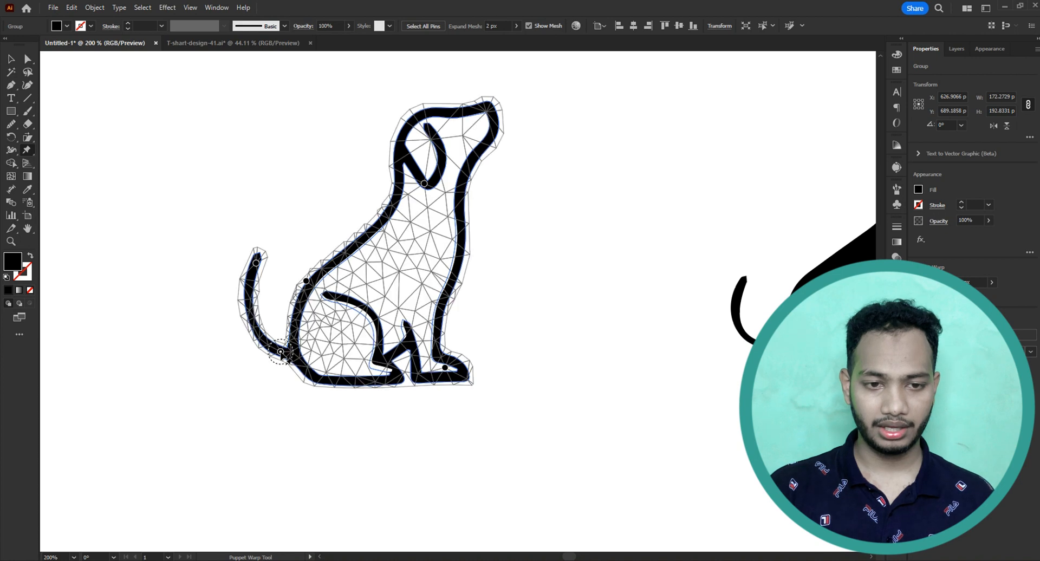
Add a Puppet Warp pin at the top of the outlined dog's ear, shift it slightly, and deselect the dog.
key("v")
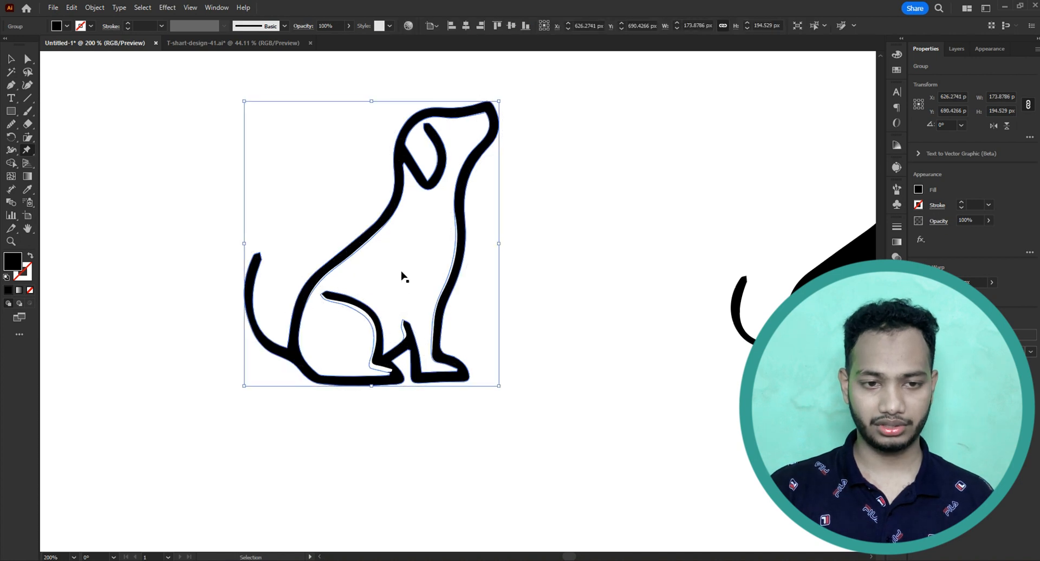
left_click(435, 132, "ctrl")
left_click(439, 128)
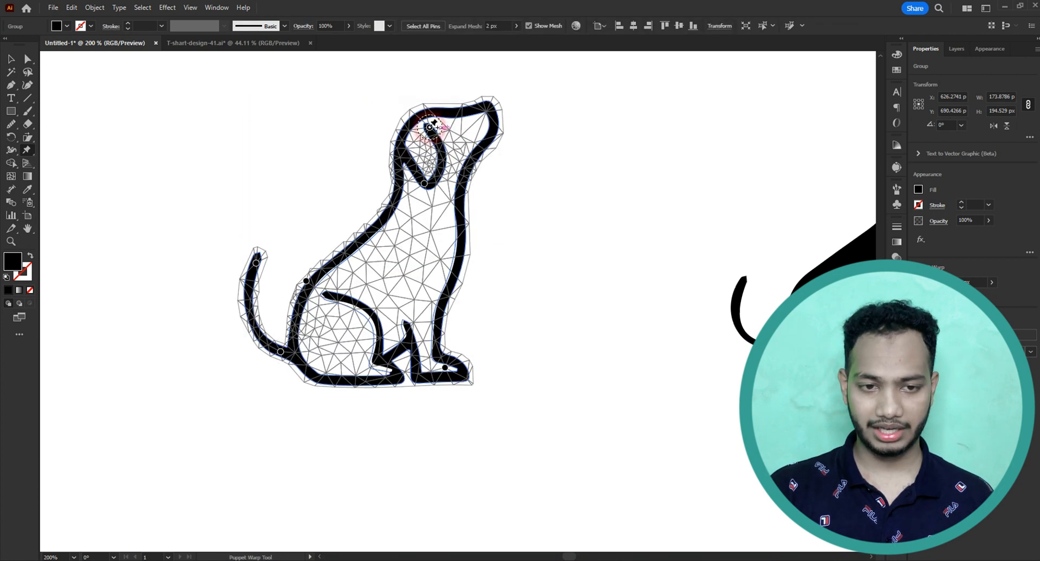
left_click_drag(439, 128, 431, 127)
left_click(580, 135)
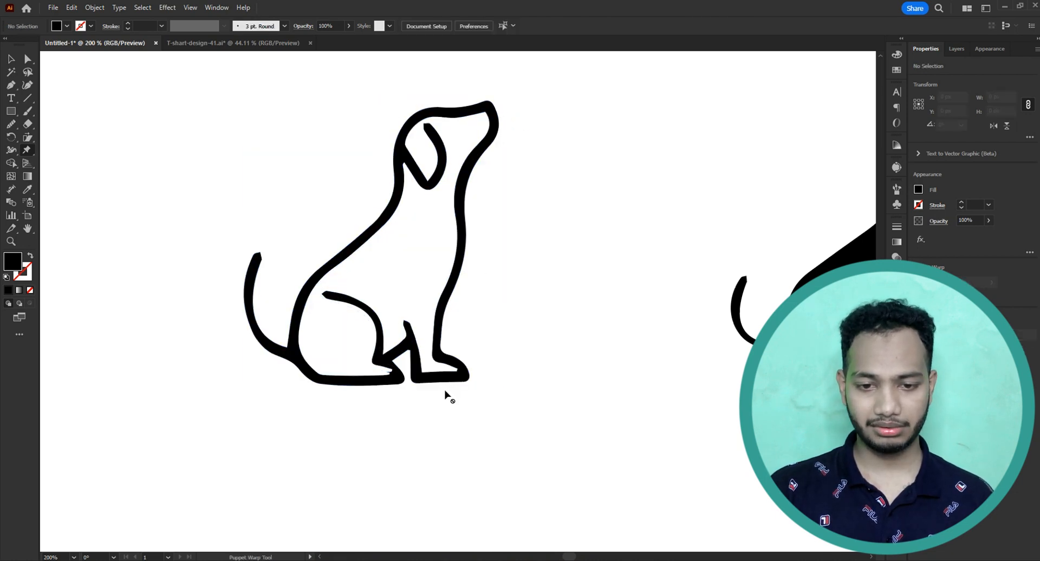
Select the black dog for Puppet Warp and add a pin on its lower ear, shifting it slightly toward the snout.
left_click_drag(707, 344, 391, 356)
left_click_drag(591, 318, 547, 331)
left_click(548, 318, "ctrl")
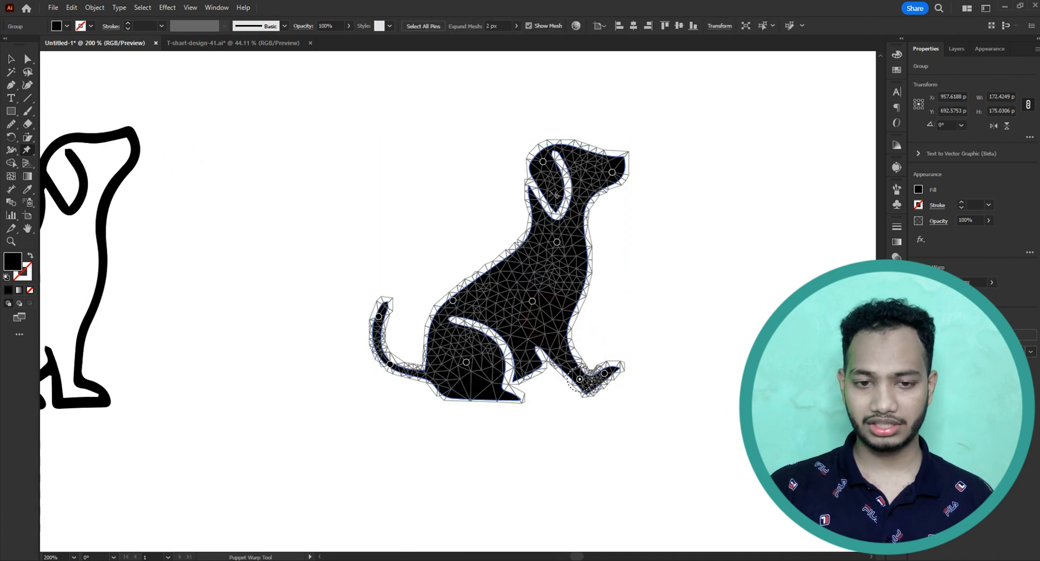
left_click(556, 197)
mouse_move(557, 198)
left_mouse_down()
mouse_move(519, 199)
mouse_move(559, 199)
left_mouse_up()
left_click(437, 185)
left_click_drag(420, 148, 722, 432)
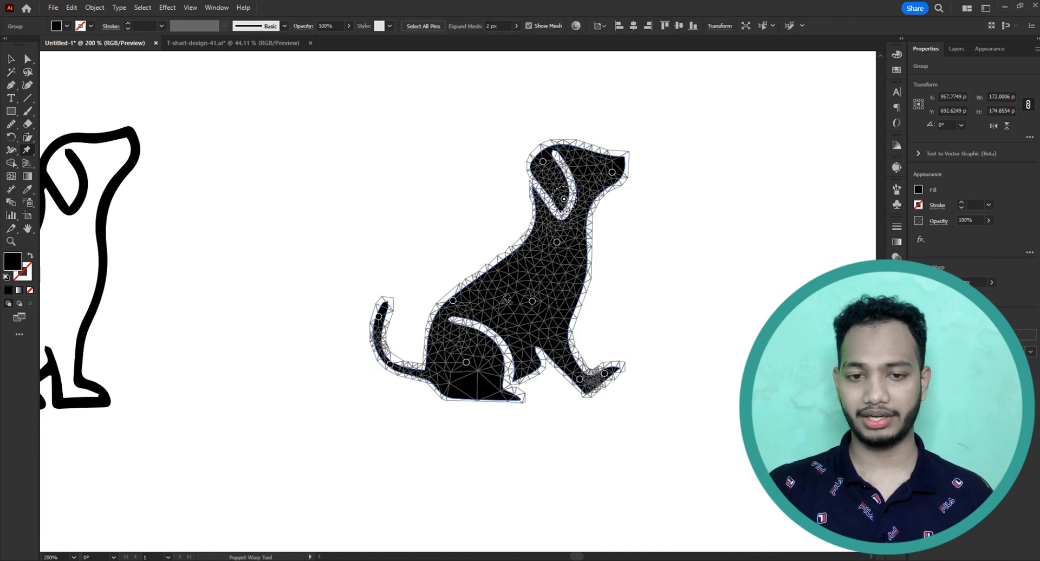
key("v")
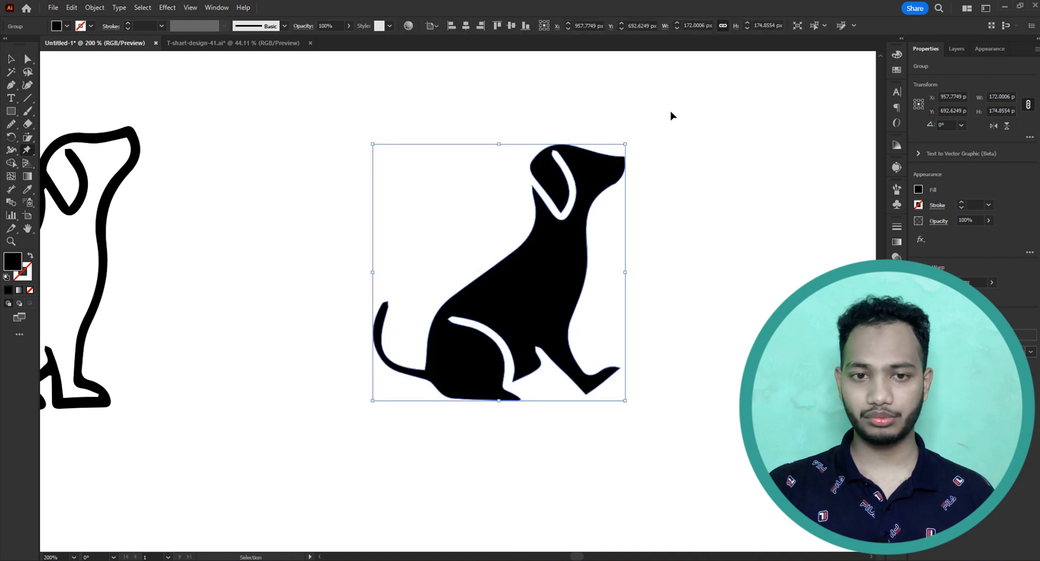
key("ctrl")
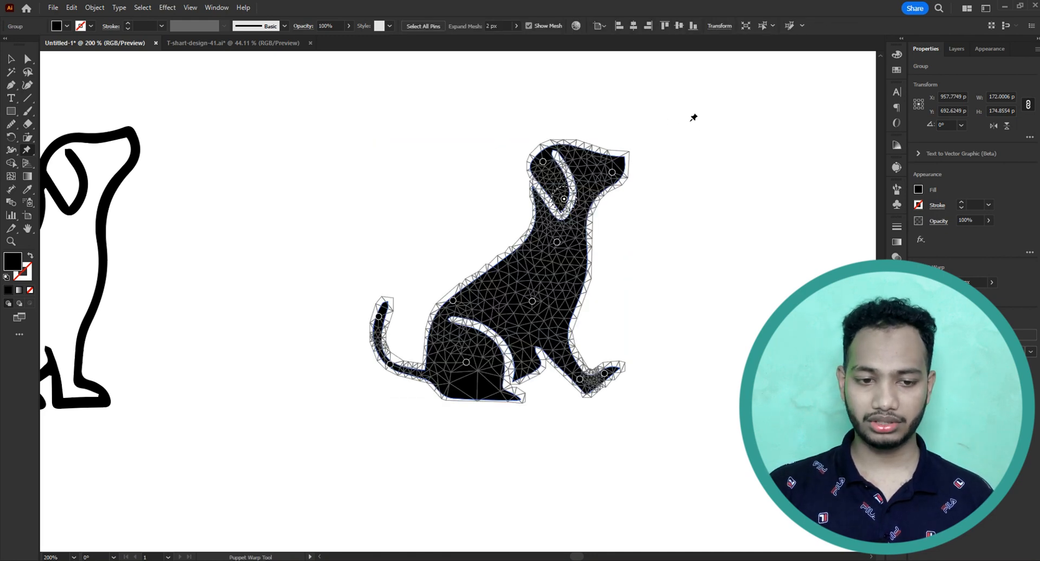
left_click_drag(664, 139, 336, 474, "ctrl")
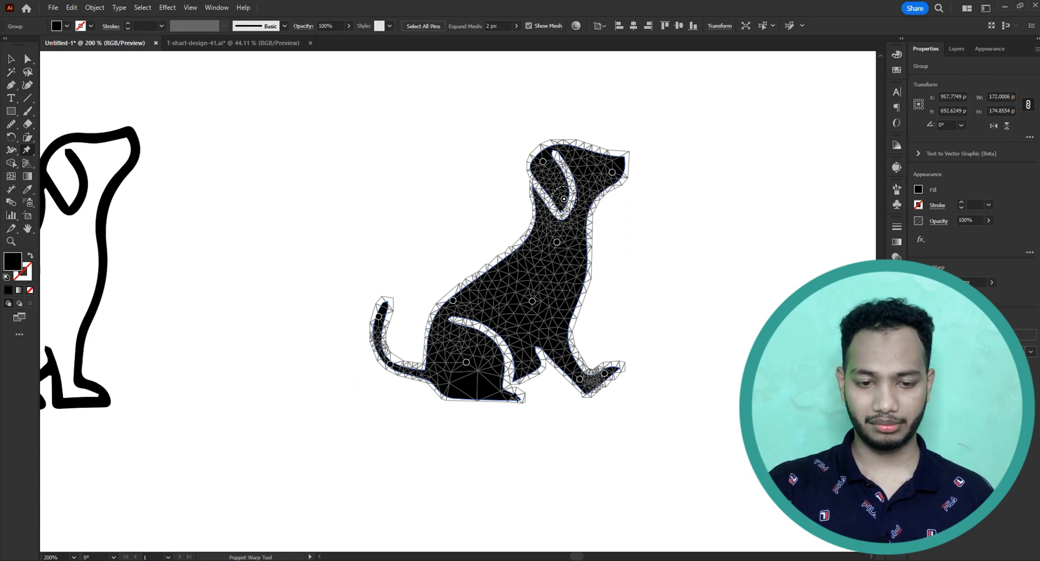
Add a Puppet Warp pin at the tip of the black dog's hind paw, pull it down and backward, and deselect the dog.
left_click_drag(518, 400, 483, 428)
left_click(270, 241, "ctrl")
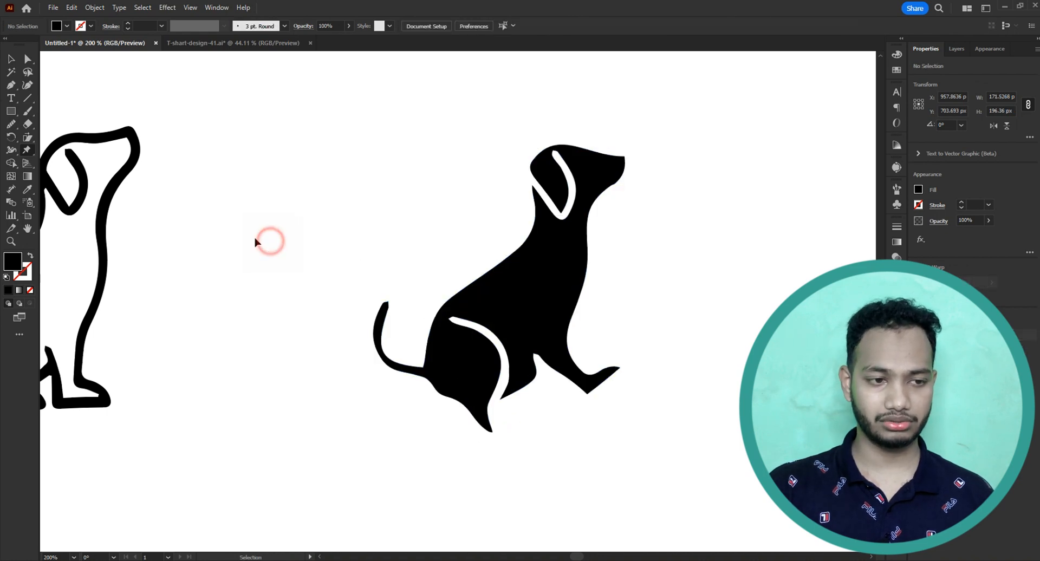
left_click(30, 152)
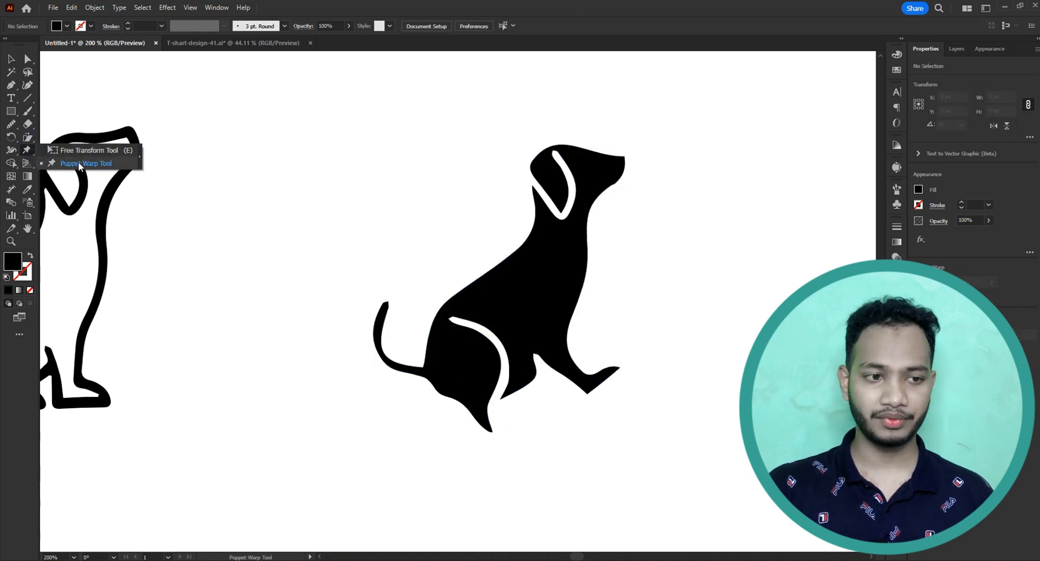